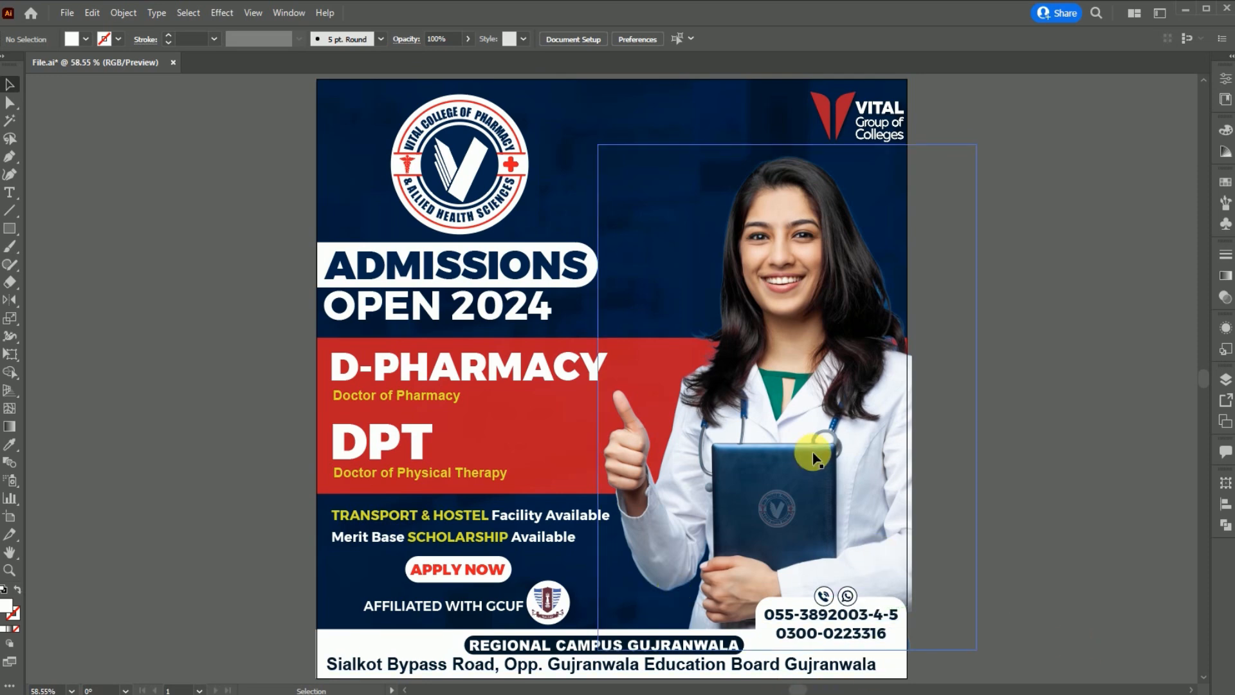
left_click(467, 173)
left_click(848, 111)
left_click(1038, 209)
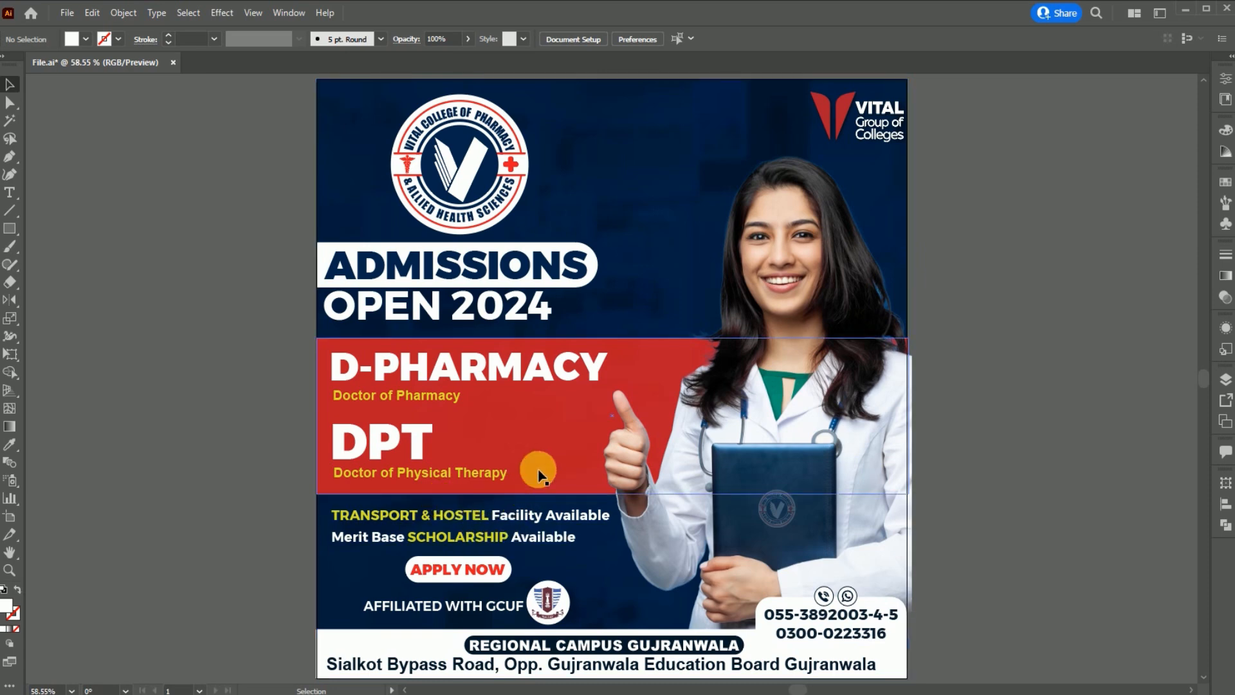
Step: Cut the contact and address group at the poster's foot and paste it in place on a new layer named lower
left_click(1226, 381)
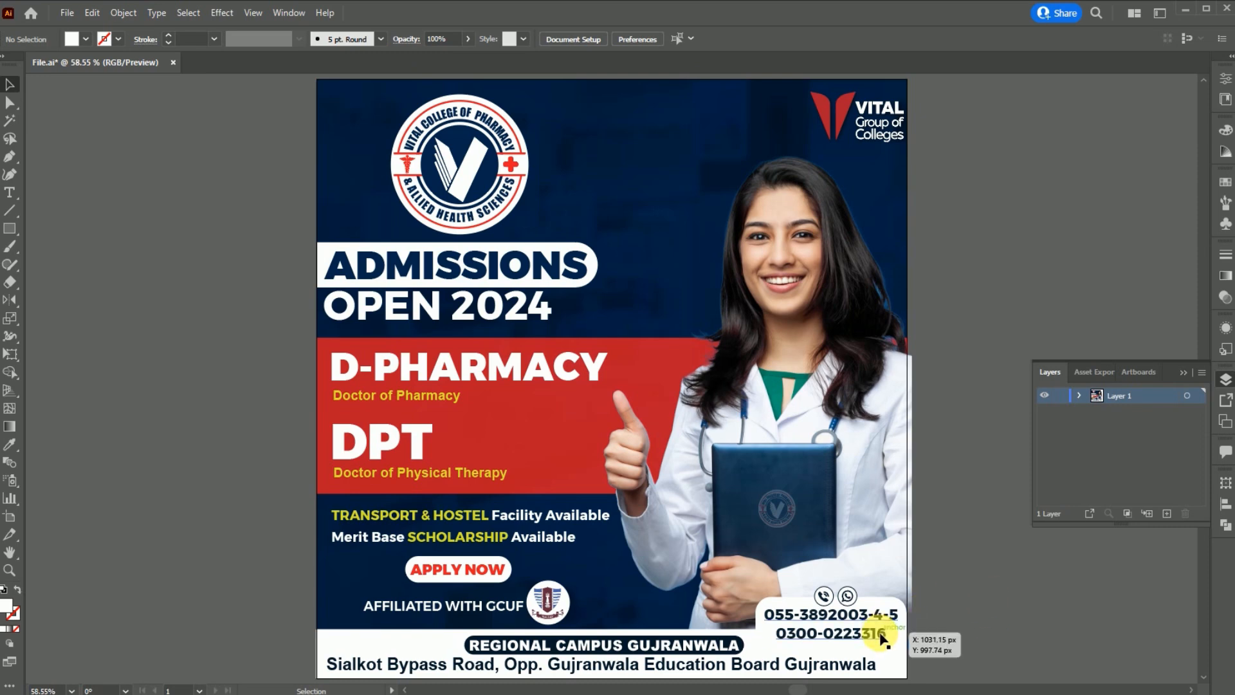
left_click(808, 637)
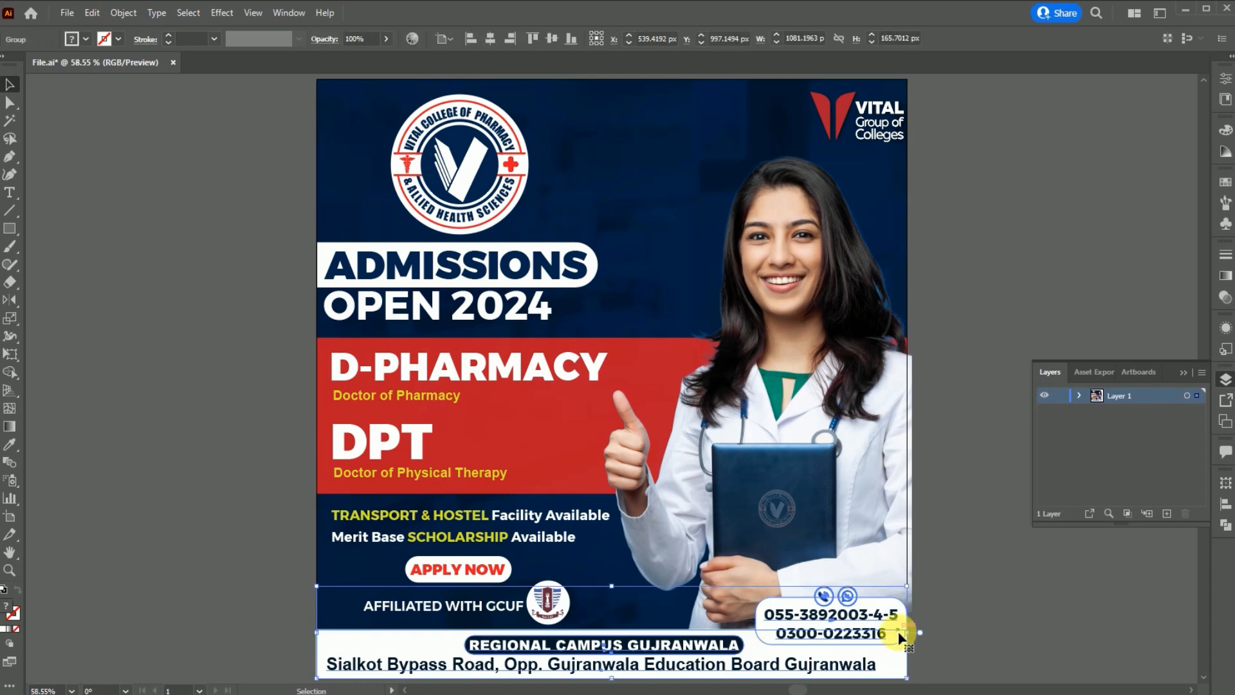
key("Delete")
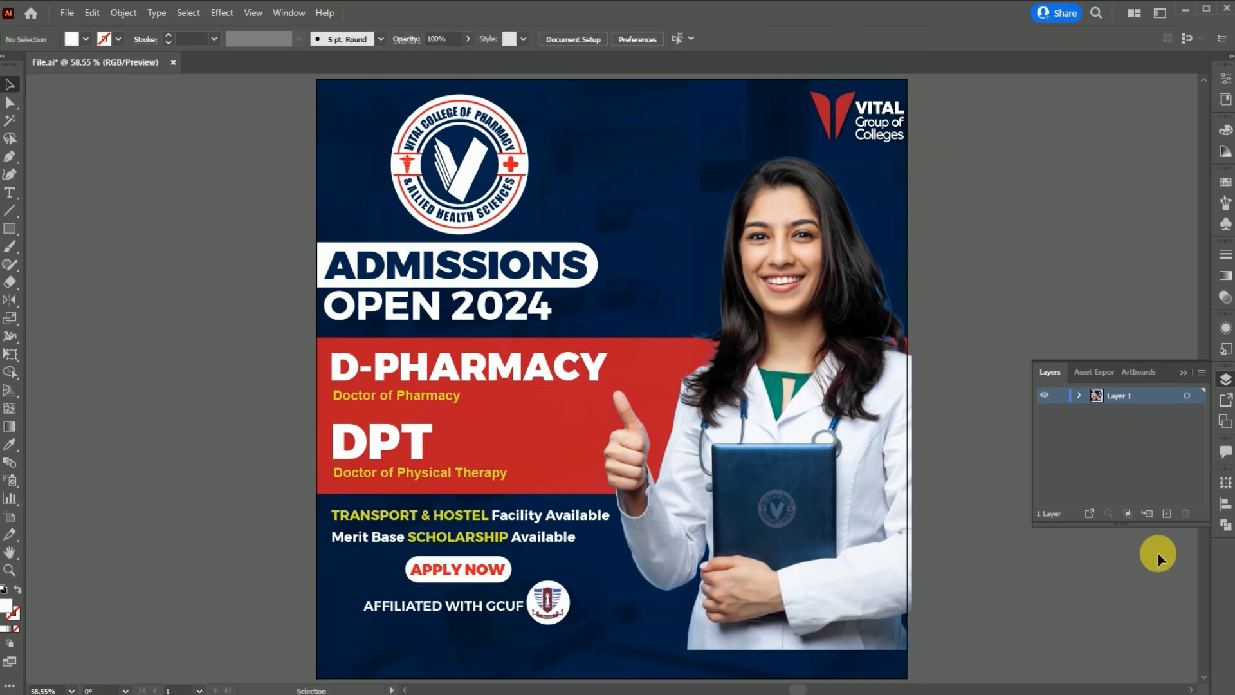
left_click(1166, 515)
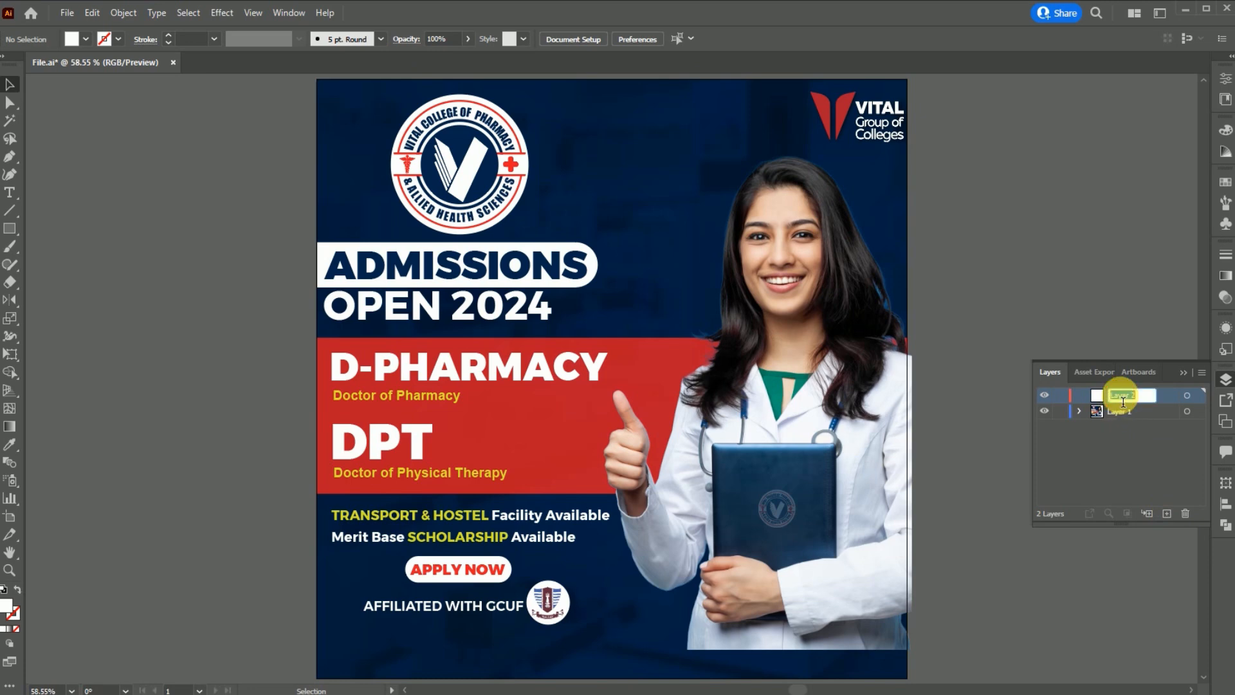
type("lower")
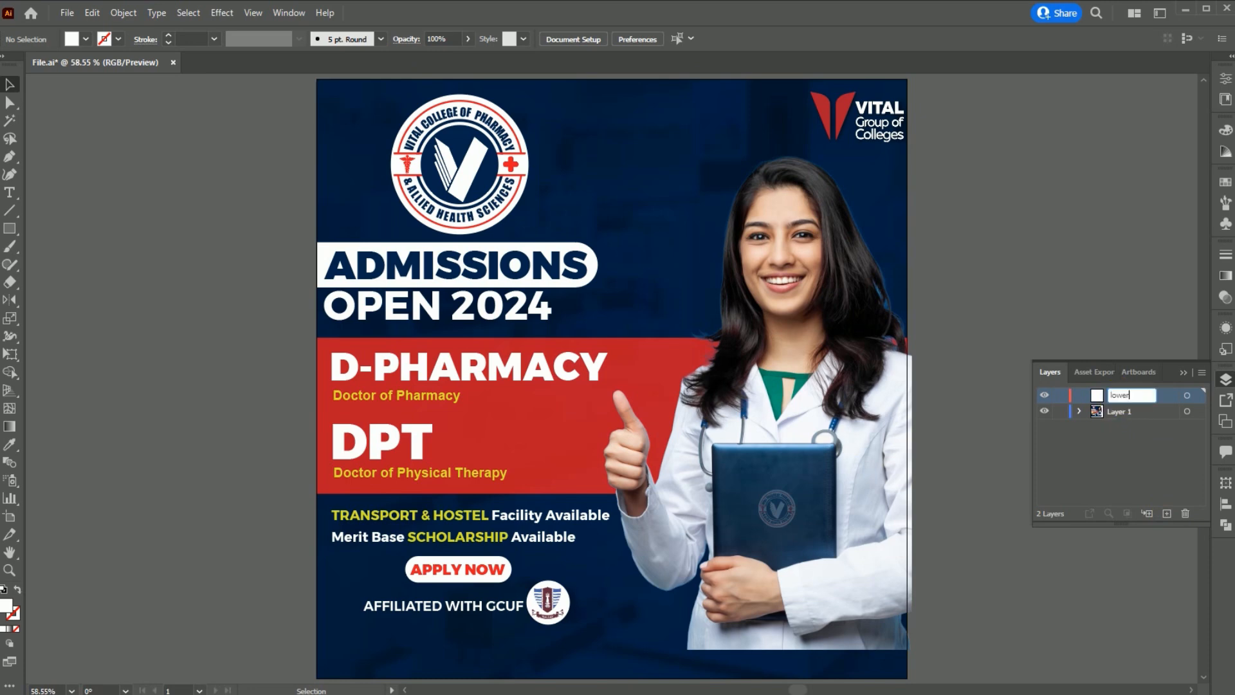
key("ctrl+f")
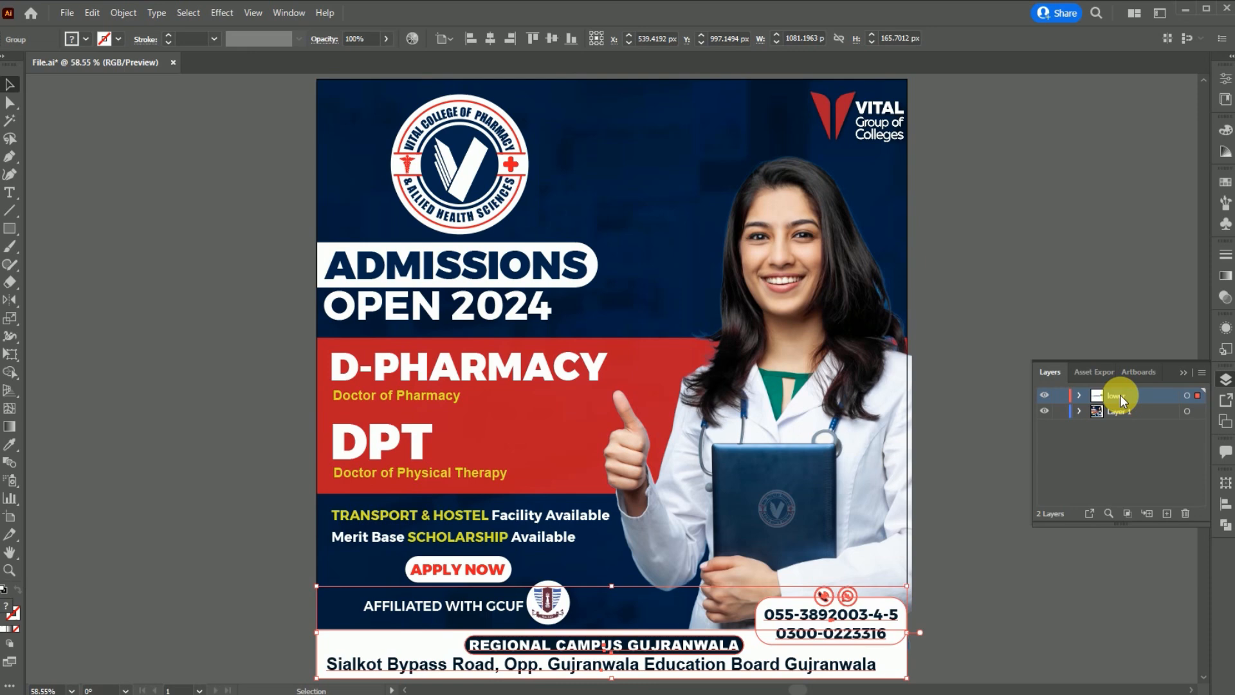
left_click(1013, 597)
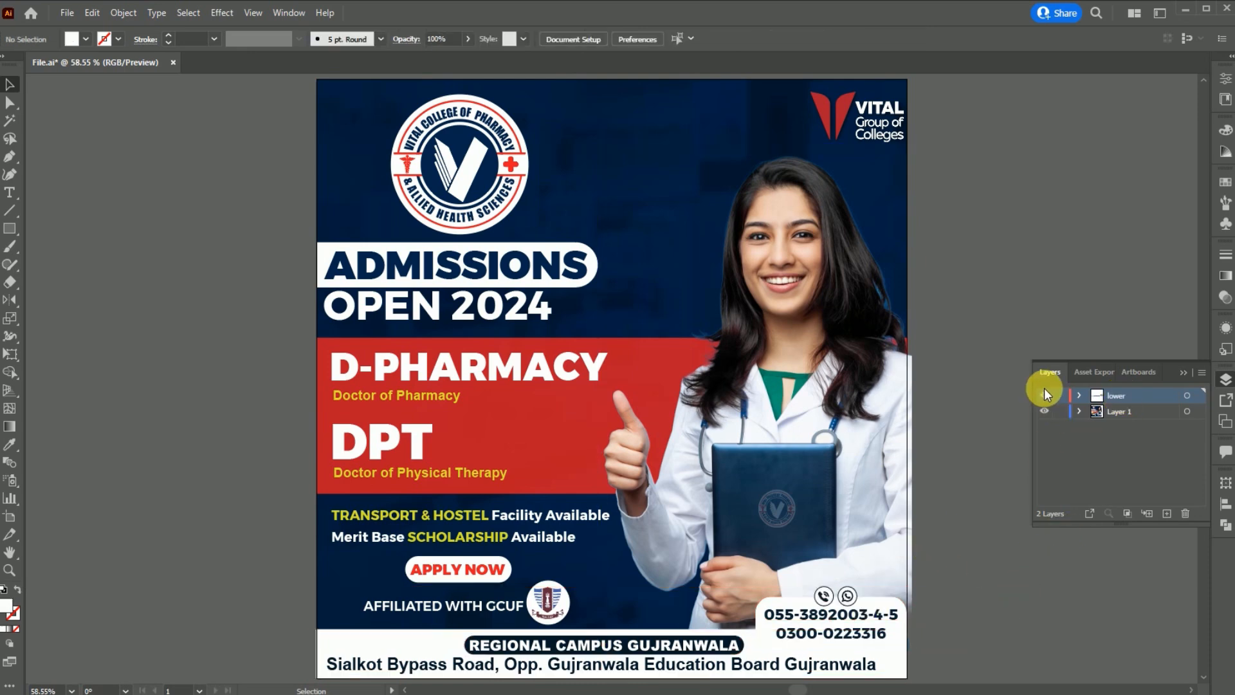
Step: Toggle the visibility of the lower layer to check which artwork it holds
left_click(1044, 395)
left_click(1044, 394)
left_click(1043, 395)
left_click(1044, 395)
left_click(1044, 395)
left_click(1044, 395)
Step: Cut the round college logo and paste it in place on a new layer named logo
left_click(494, 199)
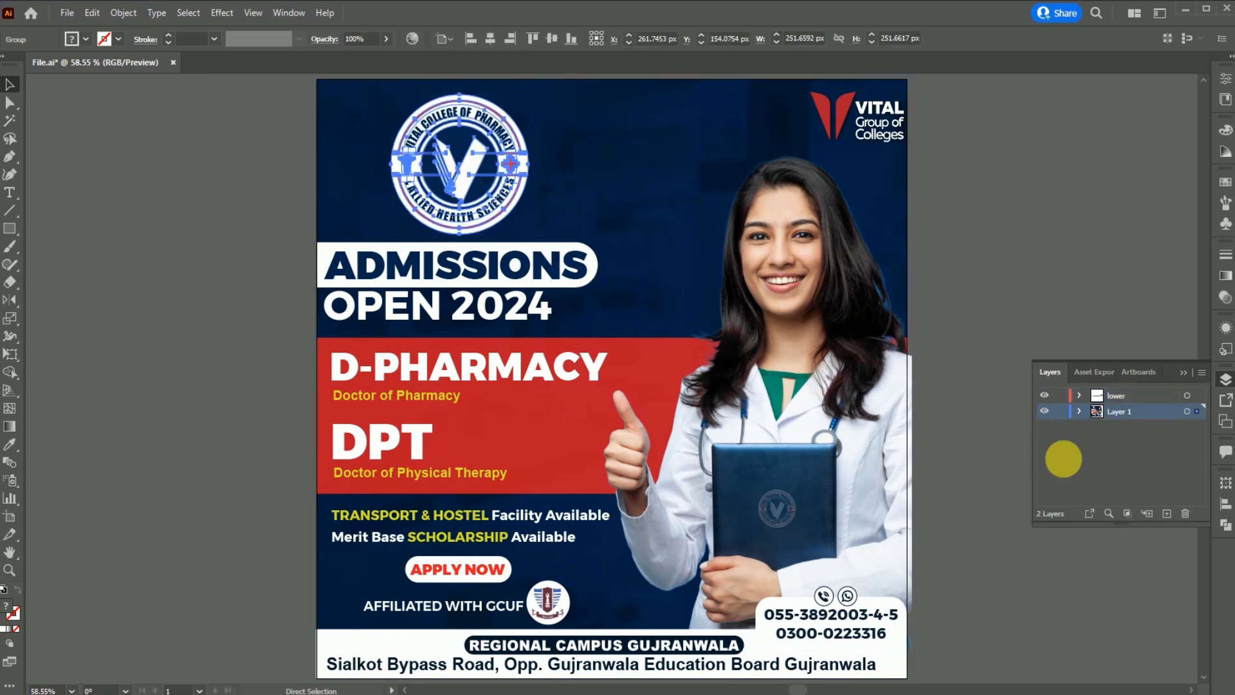
key("ctrl+x")
left_click(1166, 513)
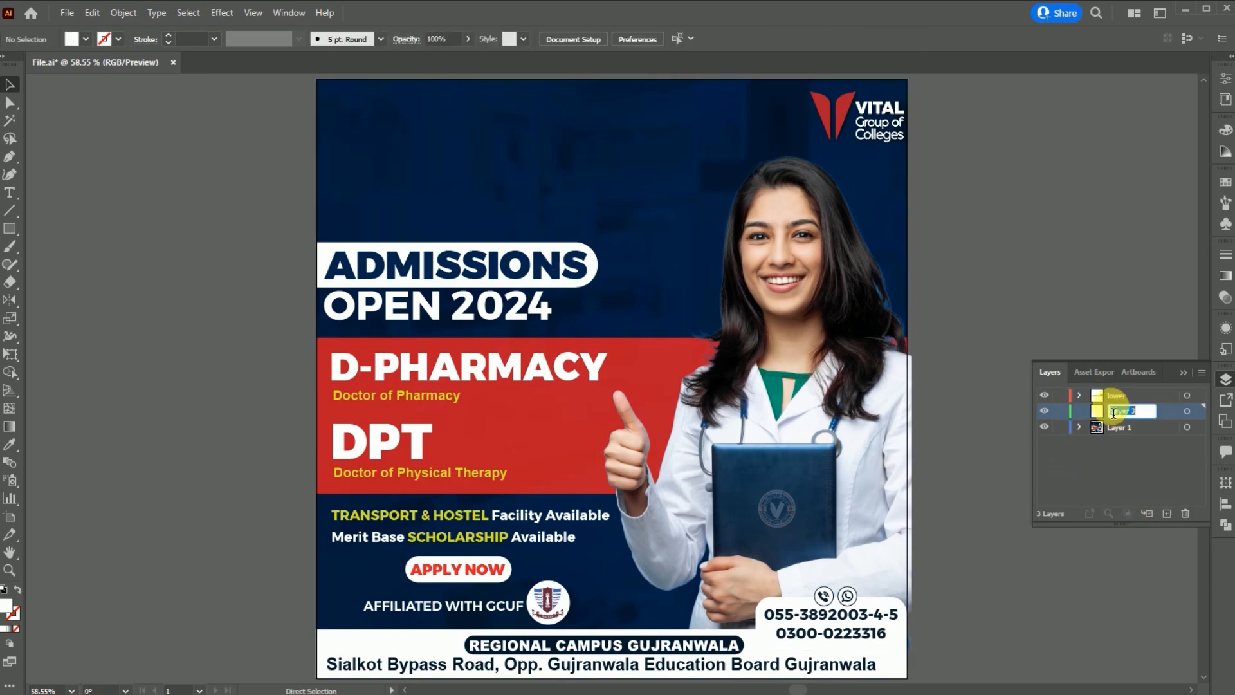
type("upper")
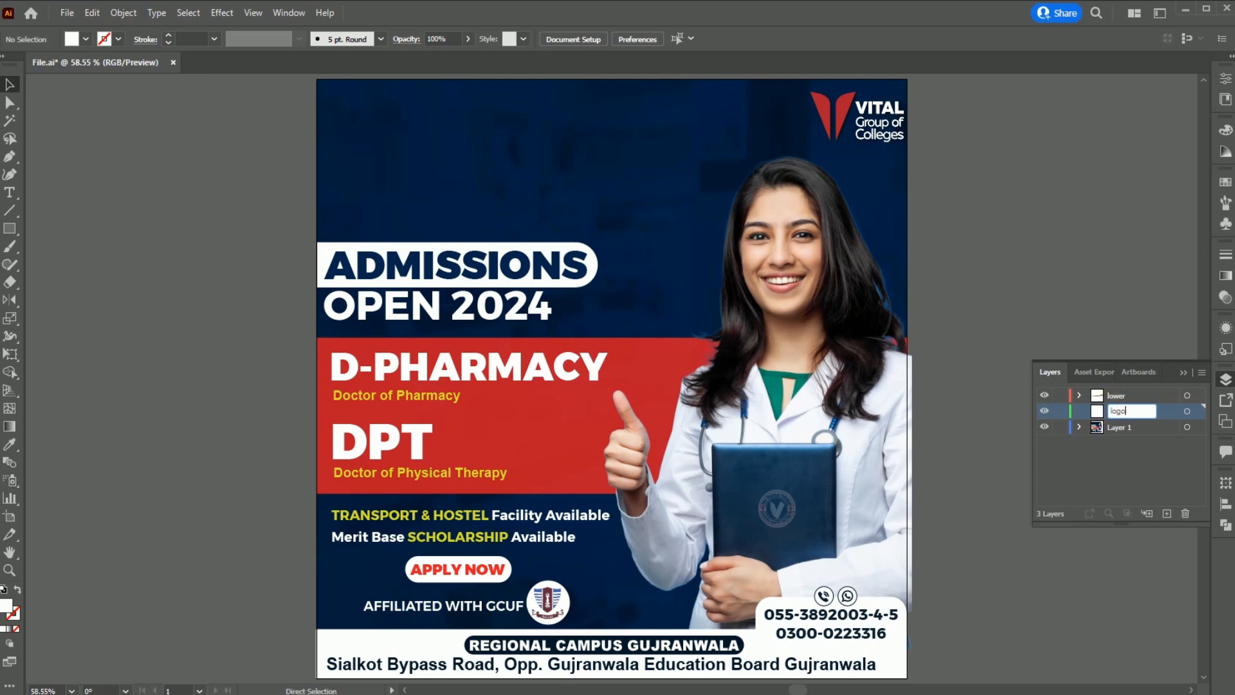
key("Return")
key("ctrl+f")
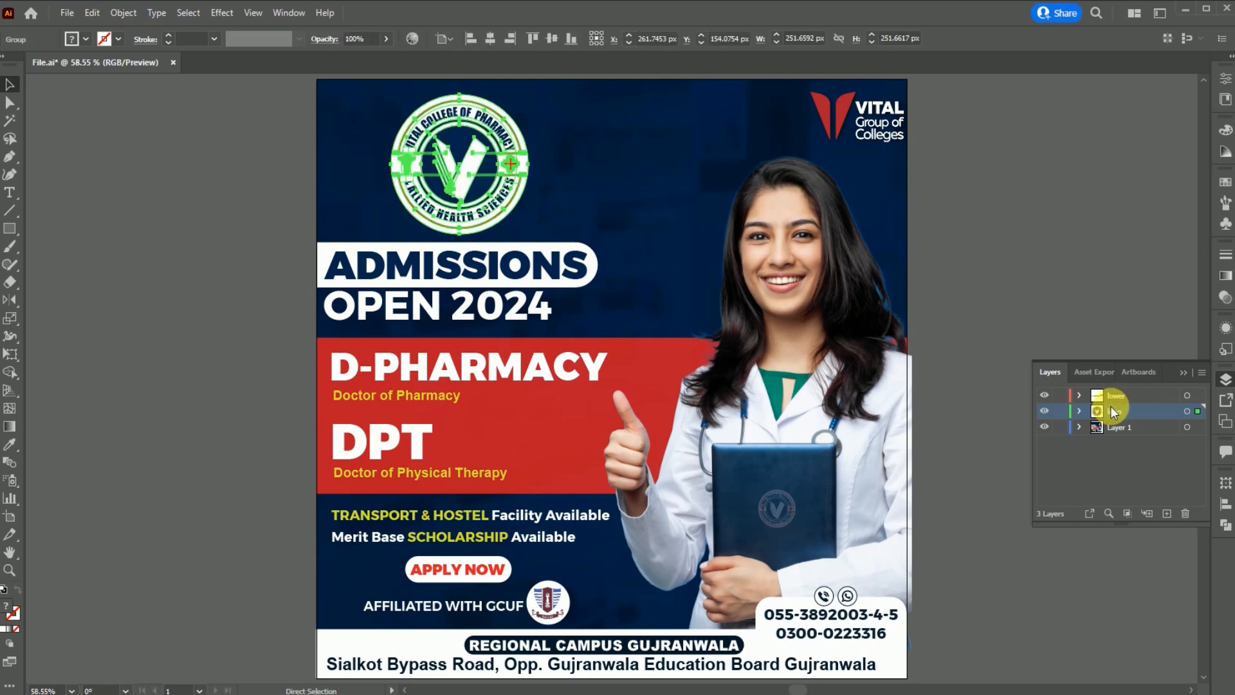
Step: Cut the ADMISSIONS text with its white rounded shape and paste both in place on a new layer named admission
left_click(544, 271)
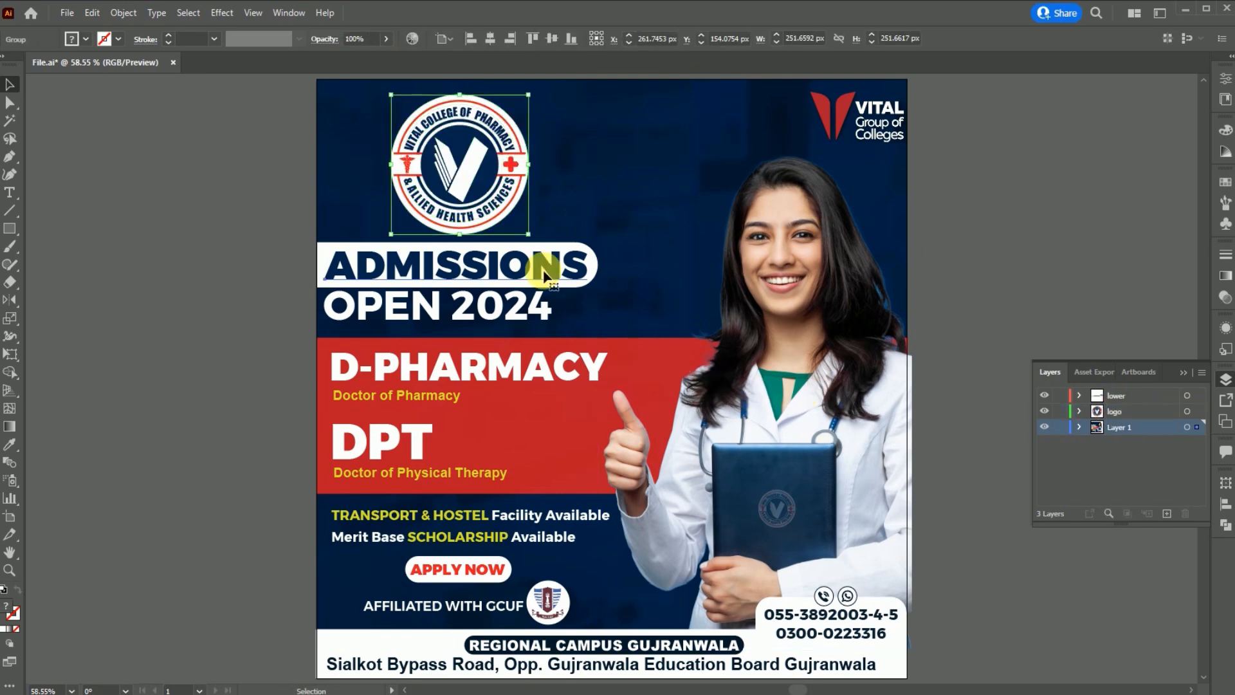
left_click(585, 278)
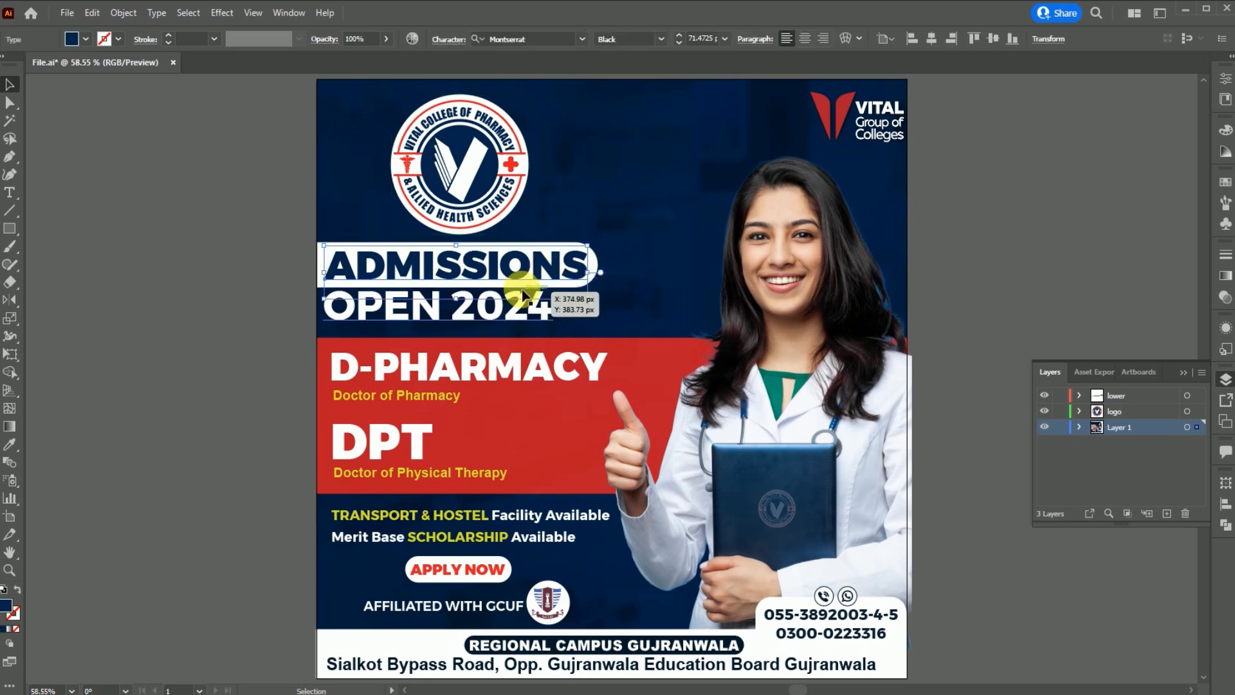
left_click(372, 247, "shift")
key("Delete")
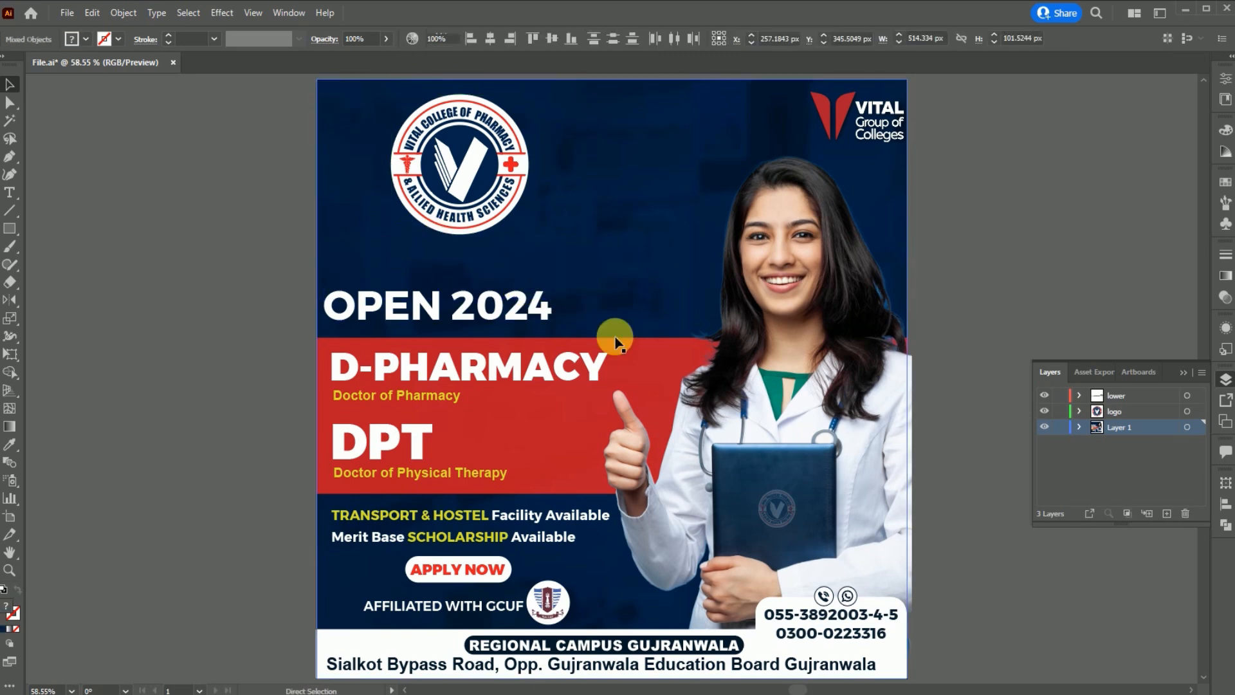
left_click(1166, 513)
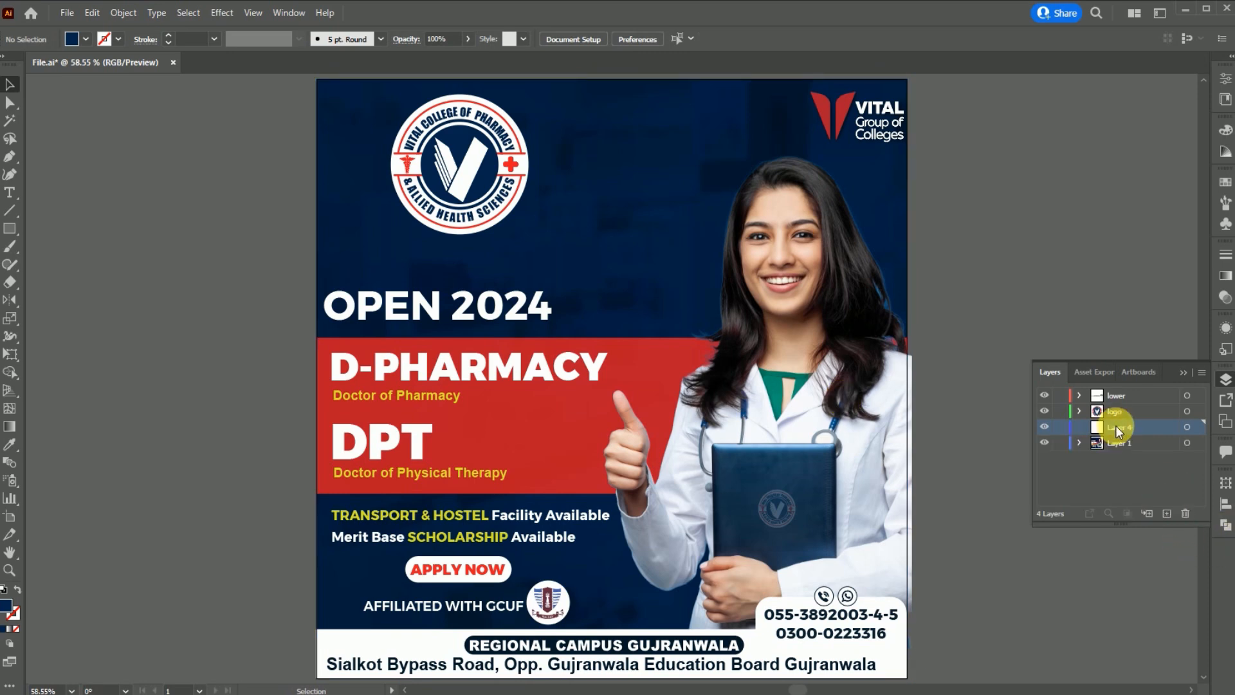
double_click(1116, 426)
type("admission")
key("Return")
key("ctrl+f")
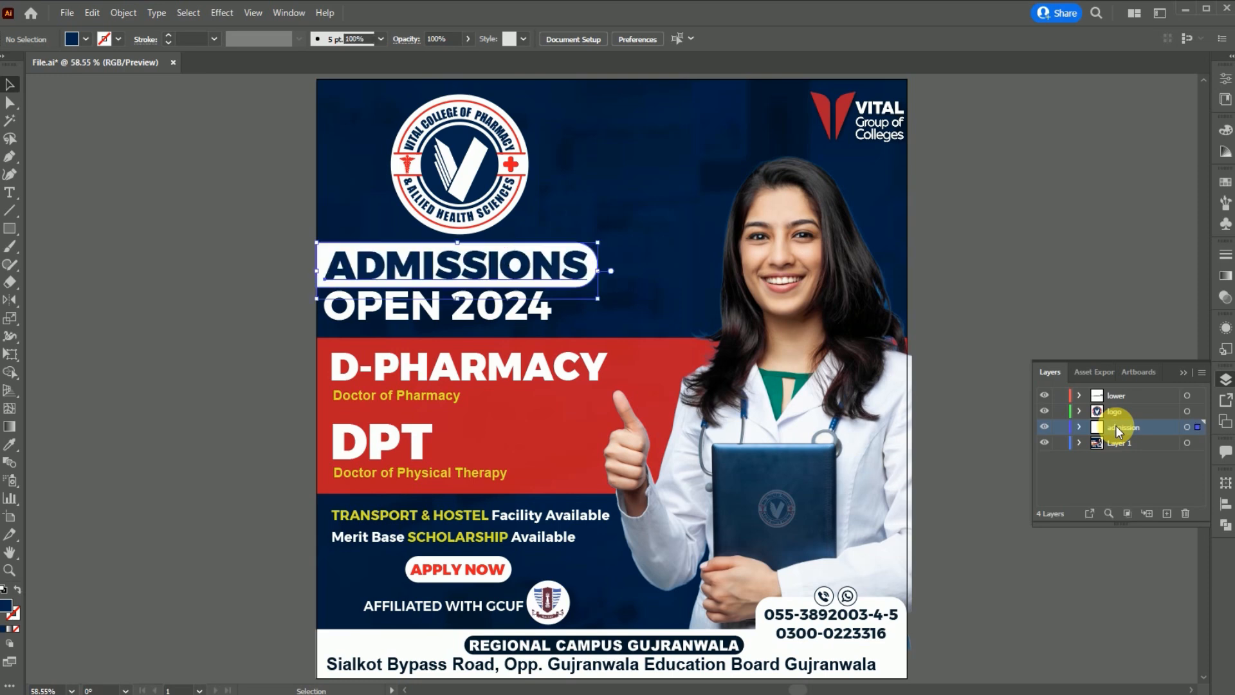
left_click(967, 243)
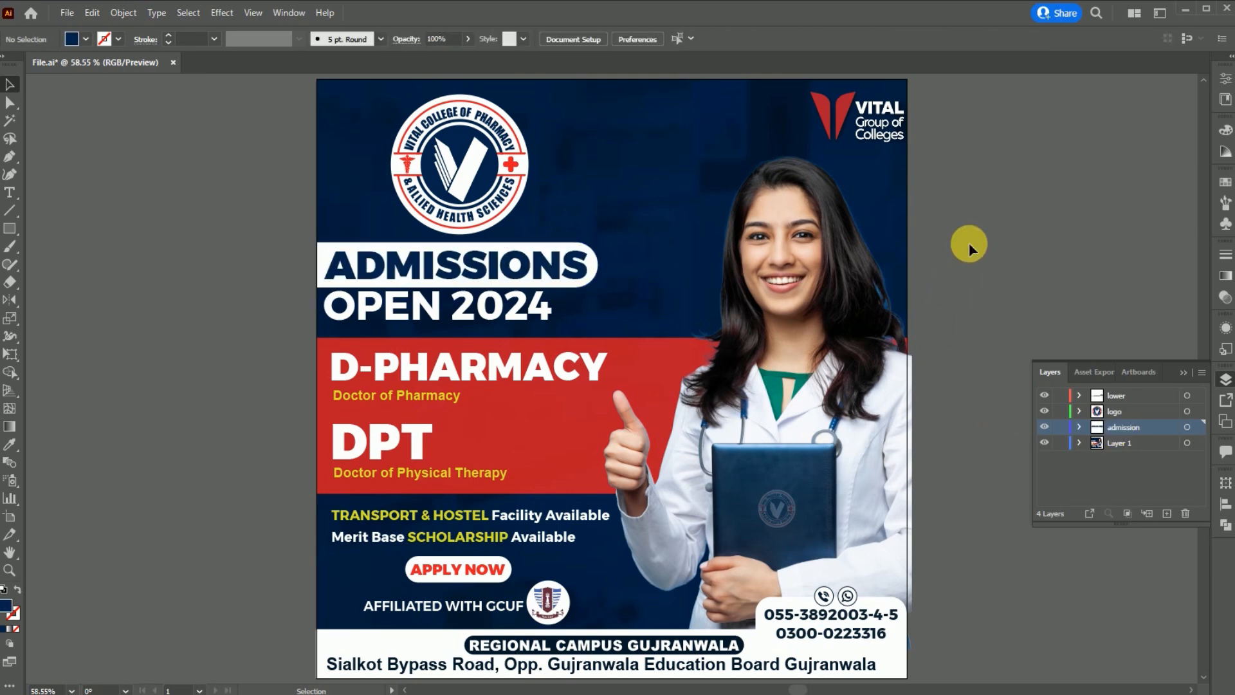
Step: Cut the OPEN 2024 text from the poster, paste it into a new document and place it beside the artboard
left_click(419, 304)
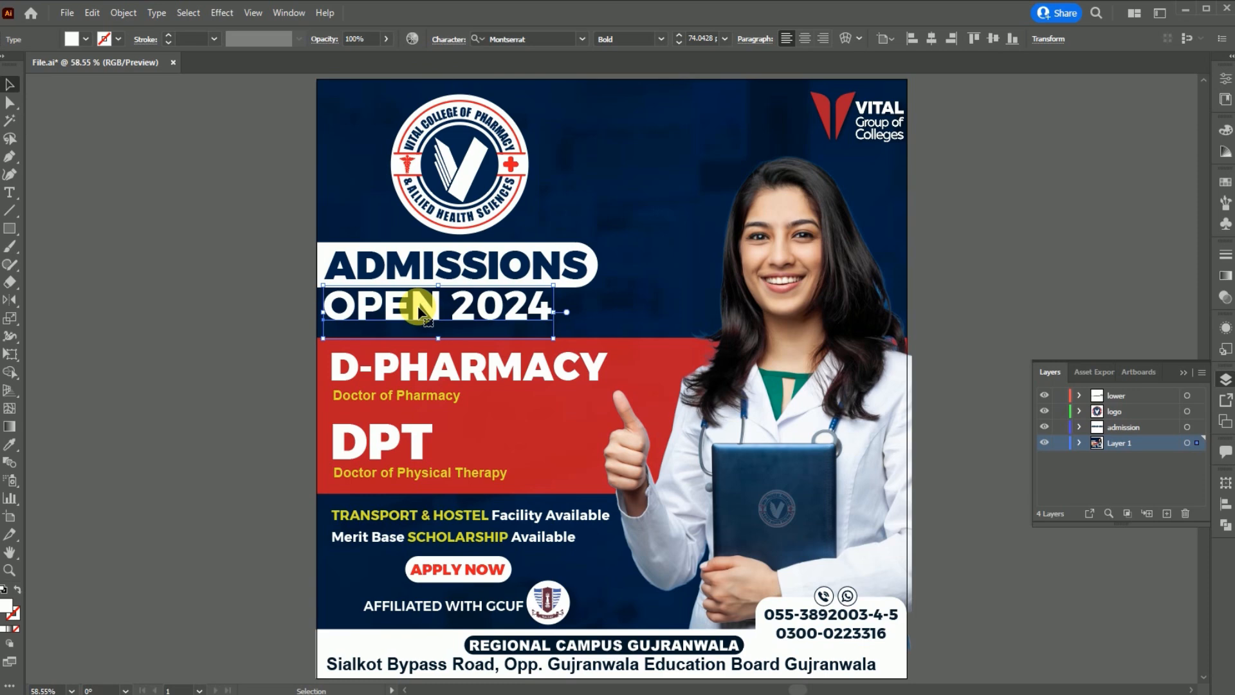
left_click_drag(419, 309, 412, 316)
key("Delete")
key("ctrl+n")
key("Return")
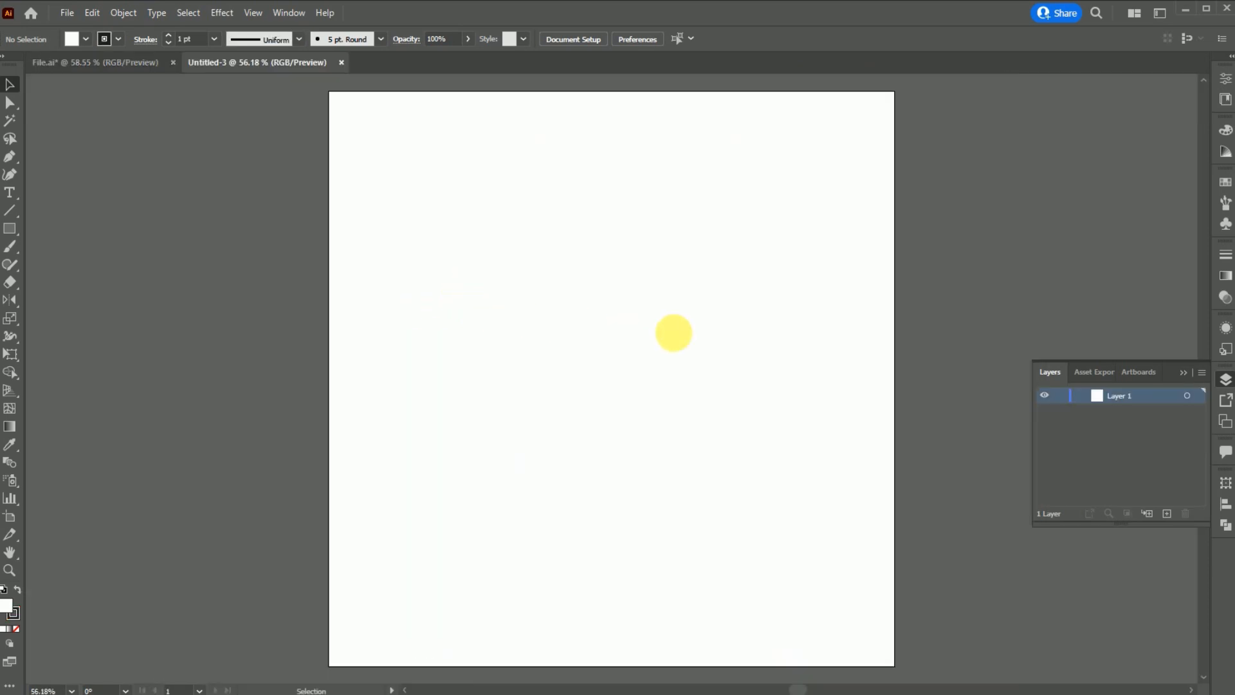
key("ctrl+v")
left_click_drag(626, 372, 256, 331)
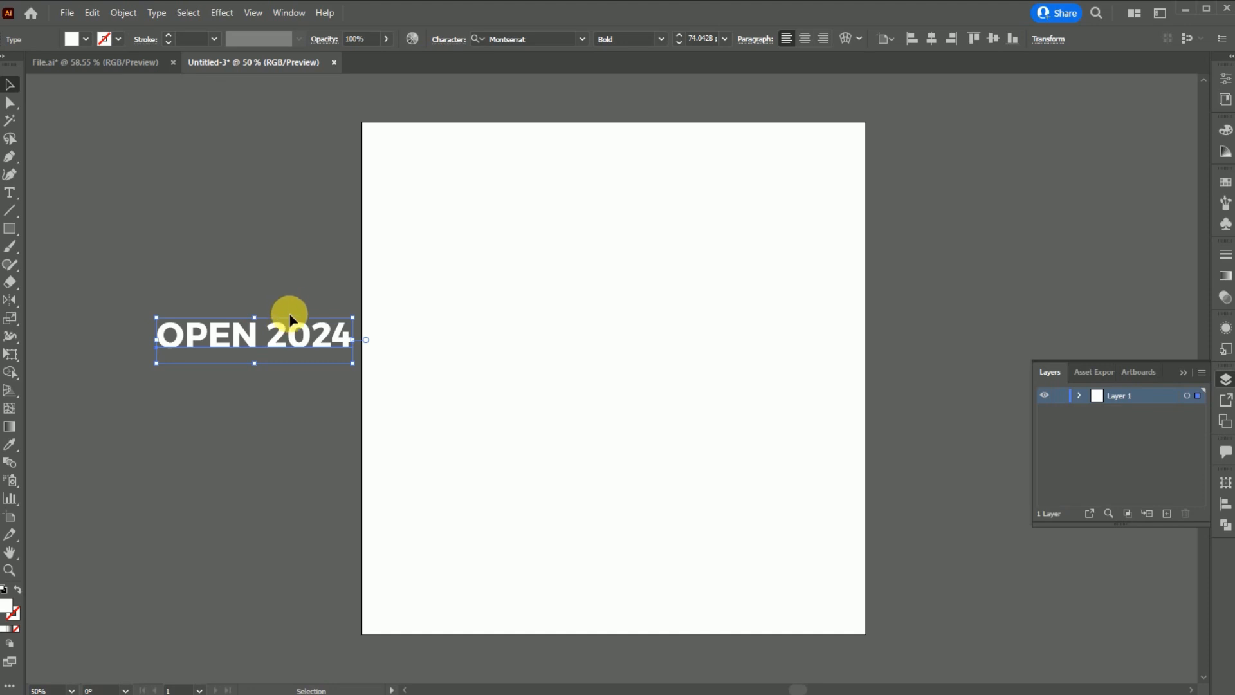
Step: Return to File.ai, cut the woman's photo and paste it in place on a new layer named girl
left_click(142, 65)
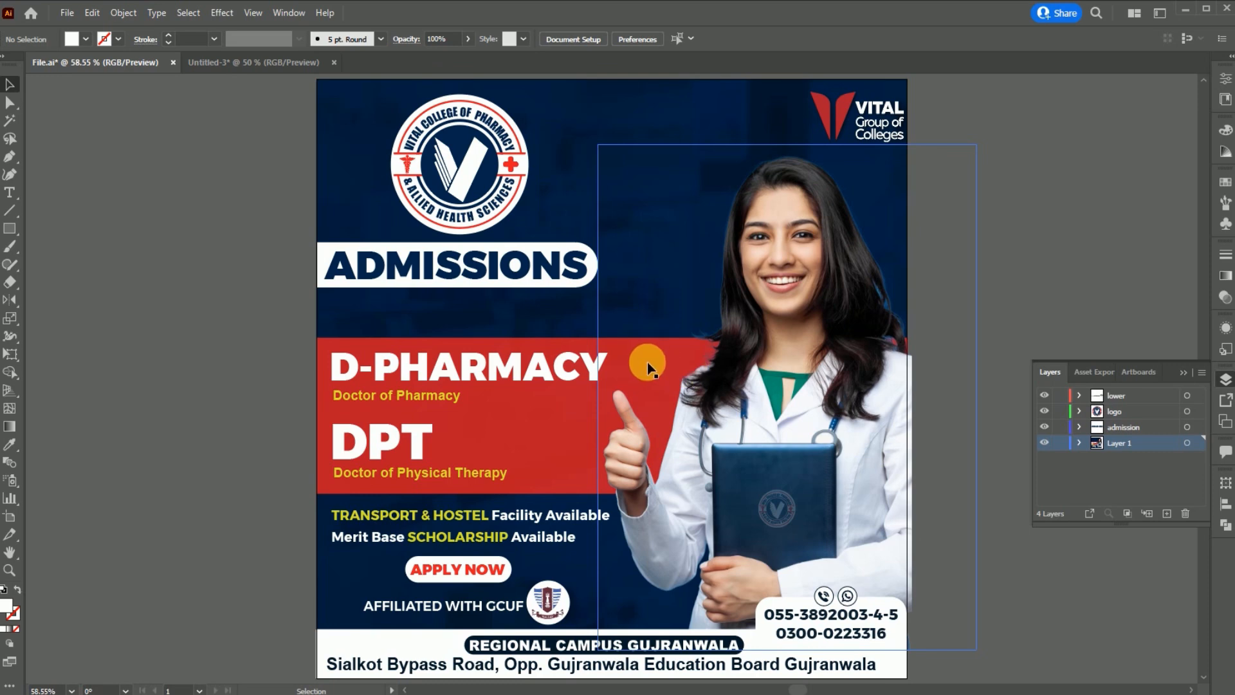
left_click(617, 450)
left_click(1184, 513)
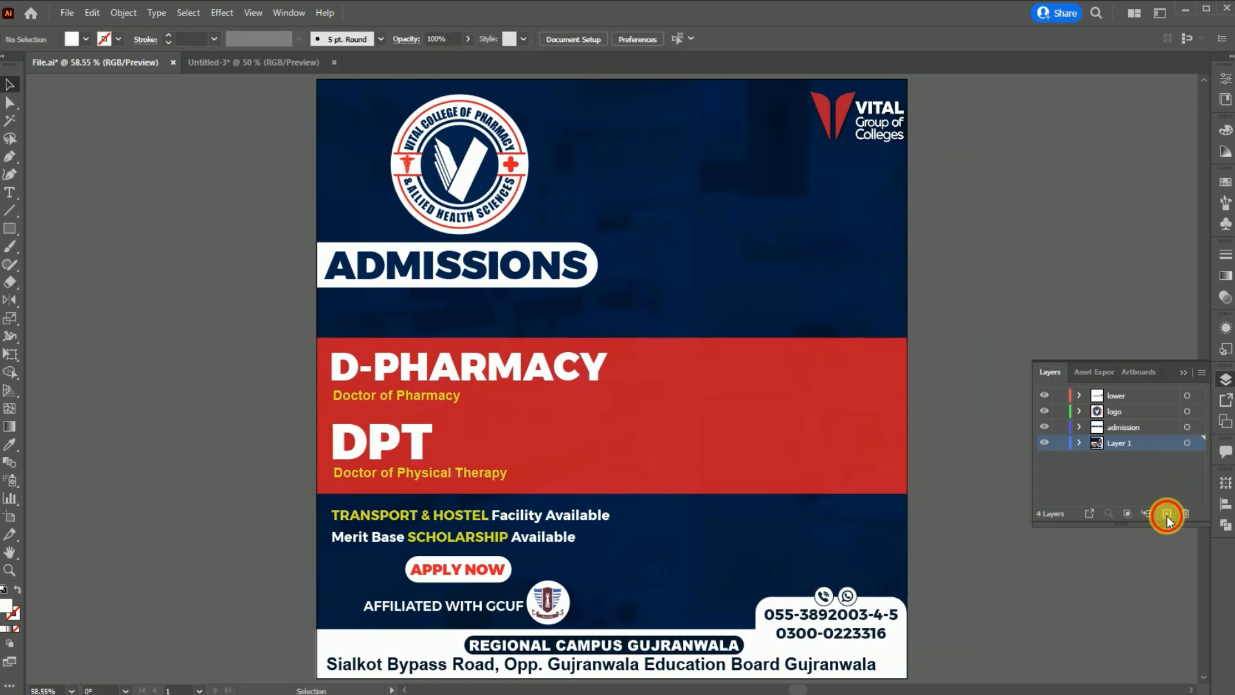
left_click(1167, 513)
double_click(1119, 443)
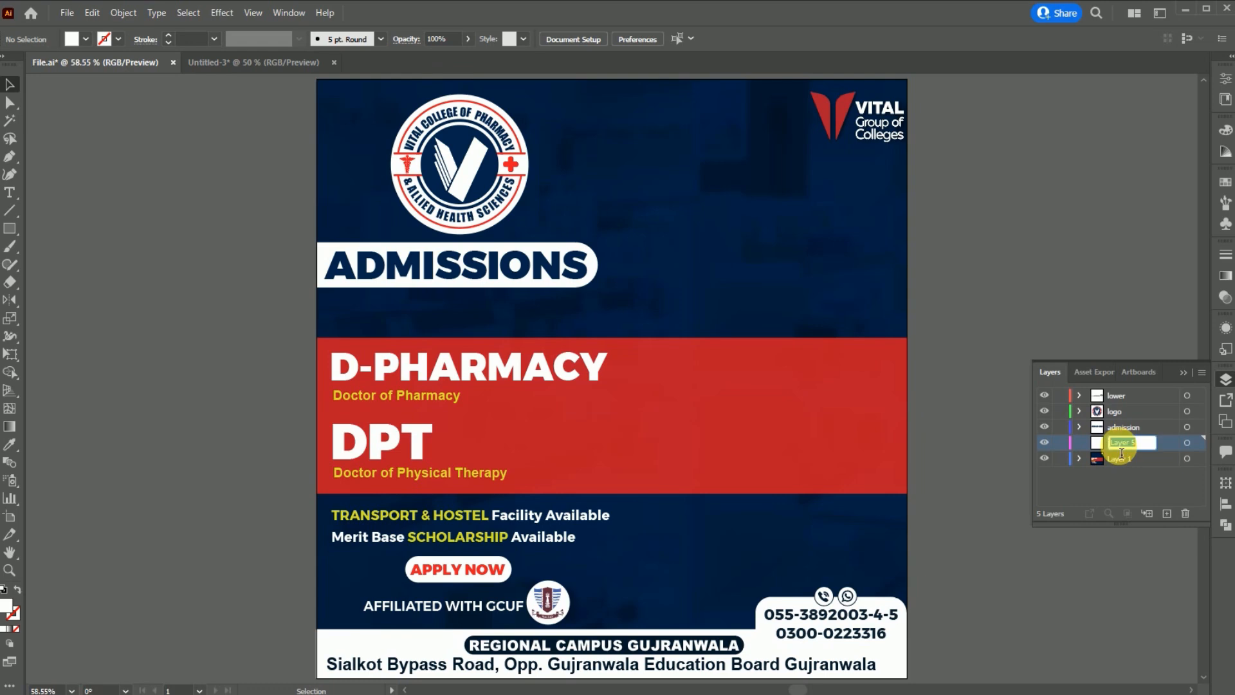
type("girl")
key("Return")
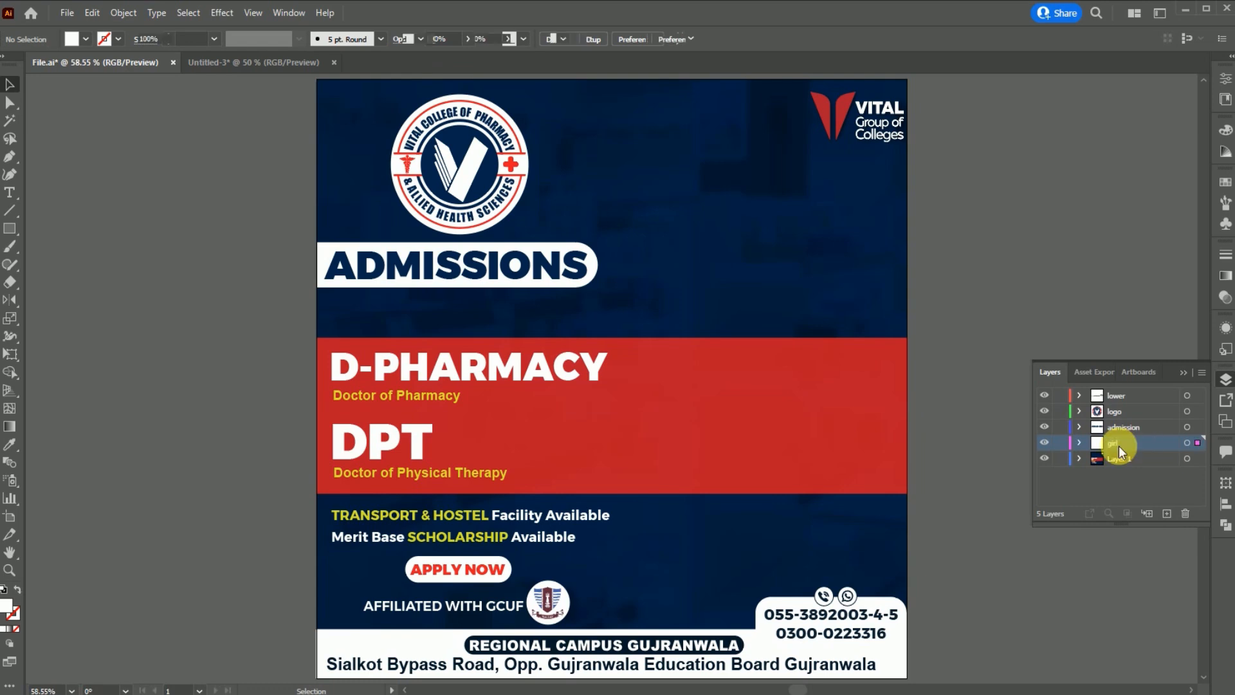
key("ctrl+f")
left_click(183, 453)
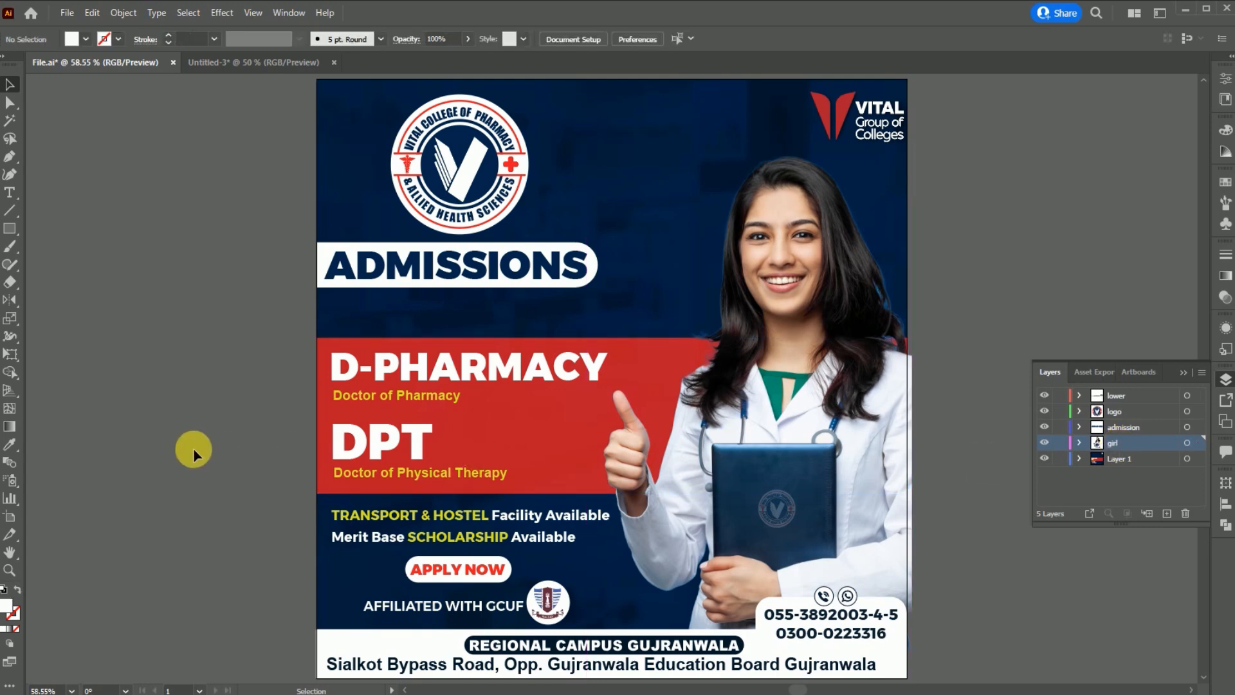
Step: Cut the red band with its D-PHARMACY and DPT texts and paste them in place on a new layer named red
left_click(358, 398)
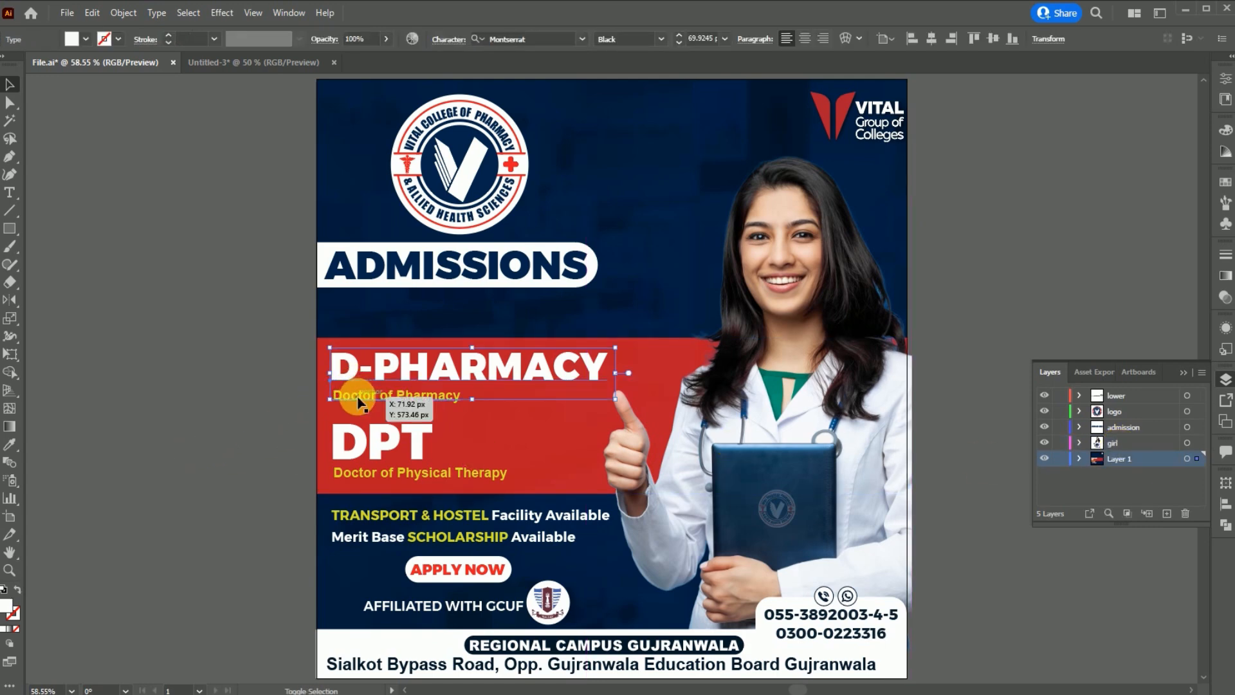
left_click(376, 465, "shift")
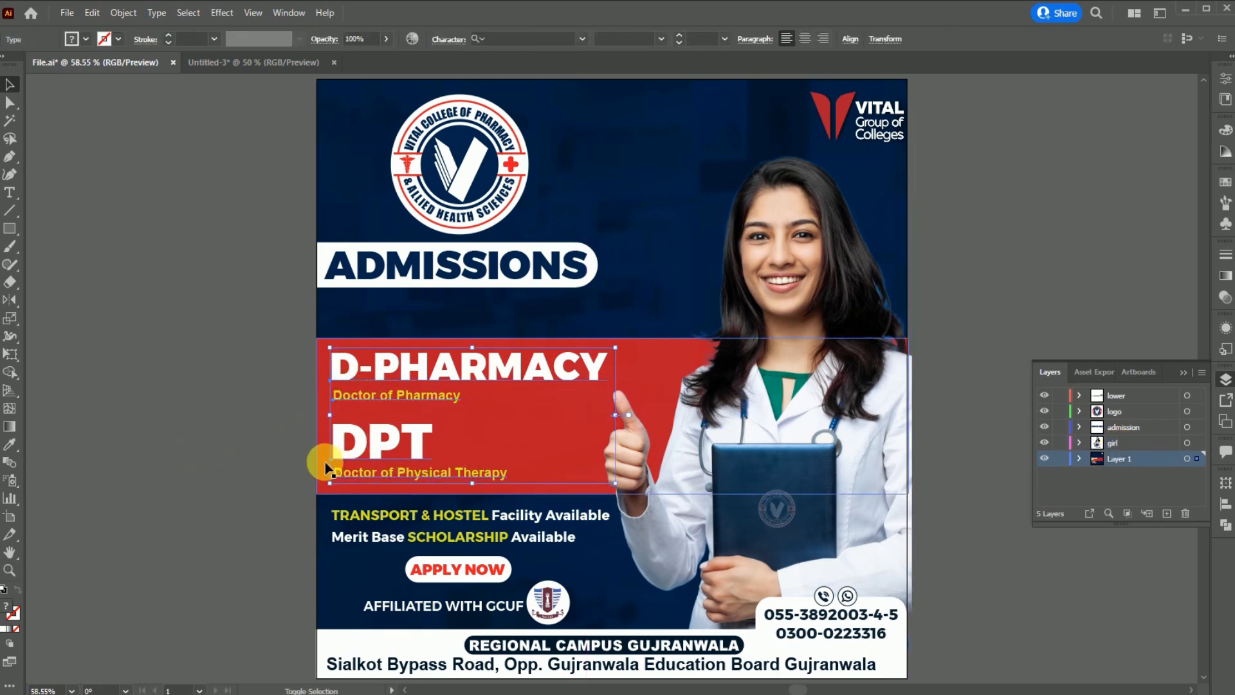
left_click(431, 443, "shift")
key("Delete")
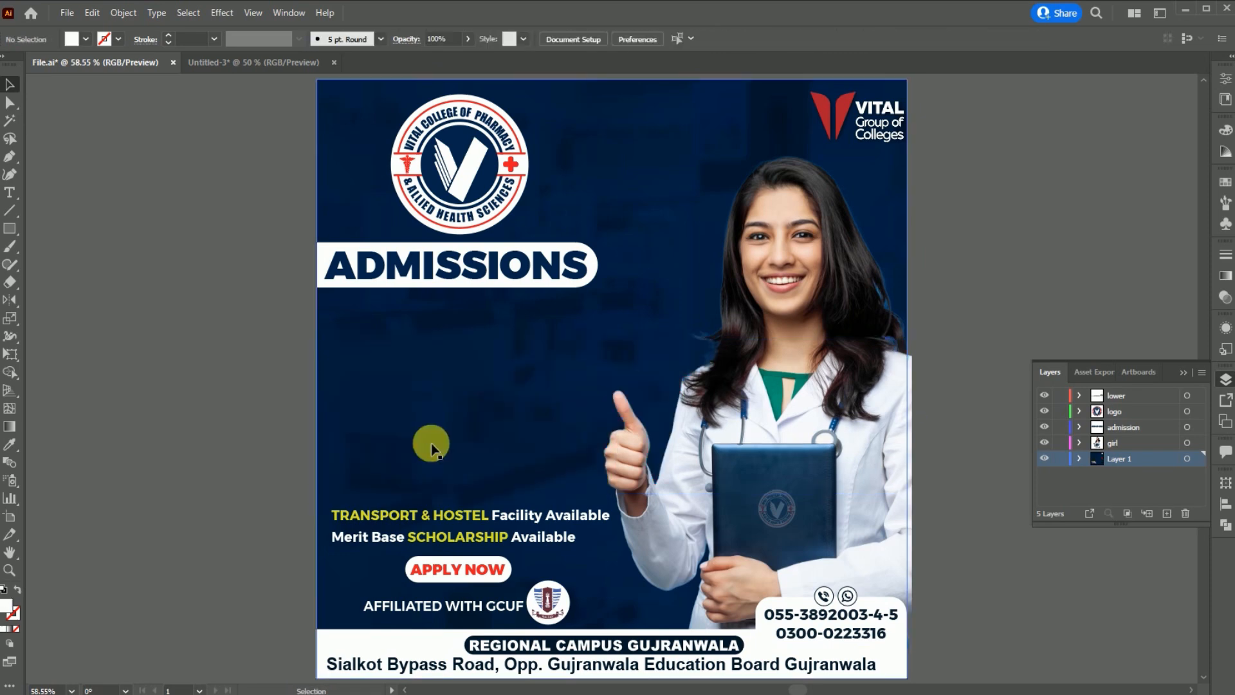
left_click(1168, 513)
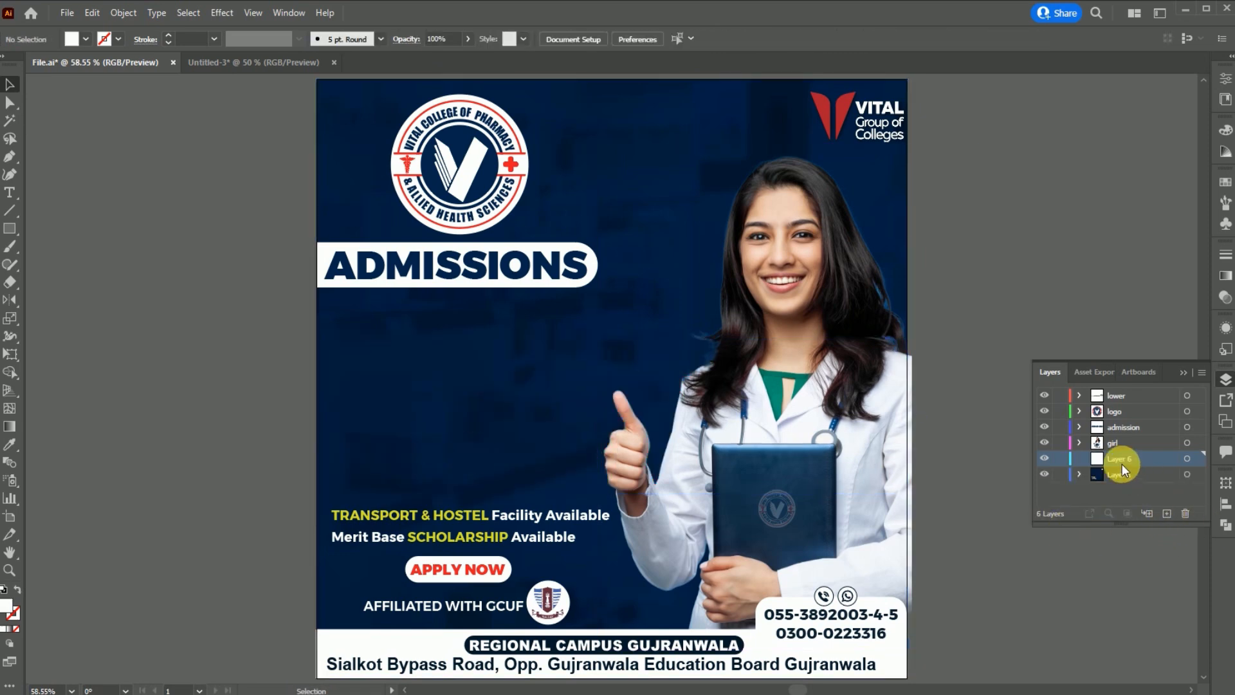
double_click(1122, 465)
type("red")
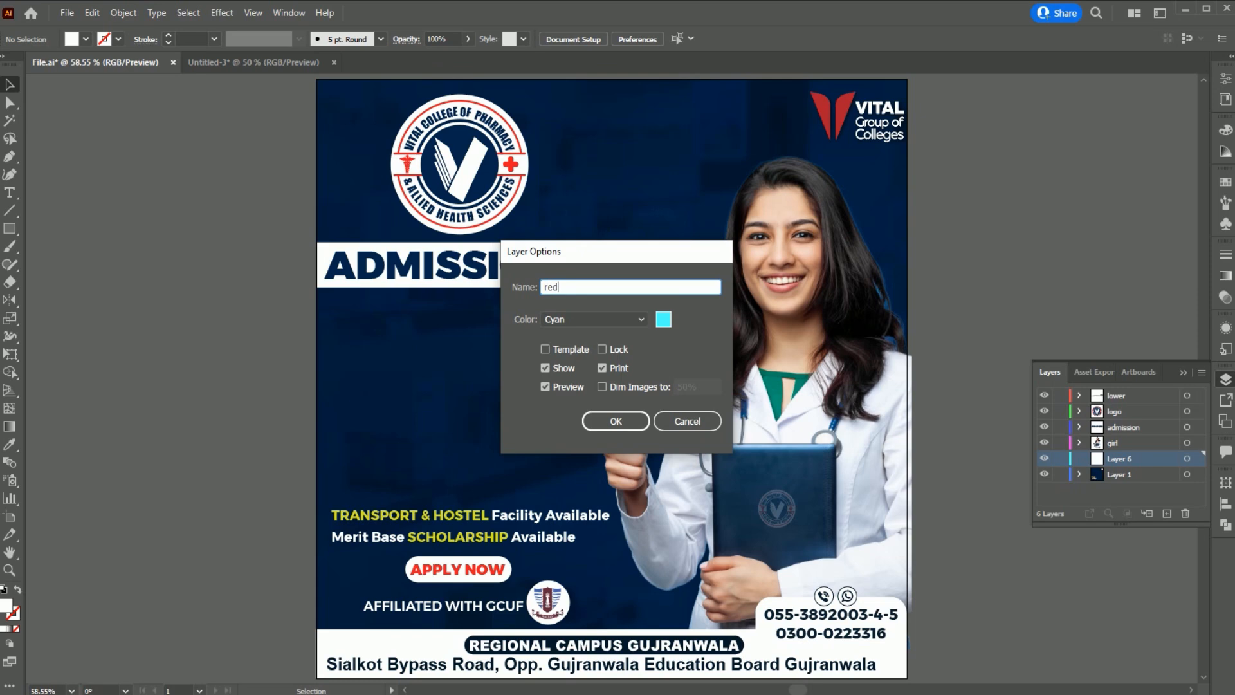
key("Return")
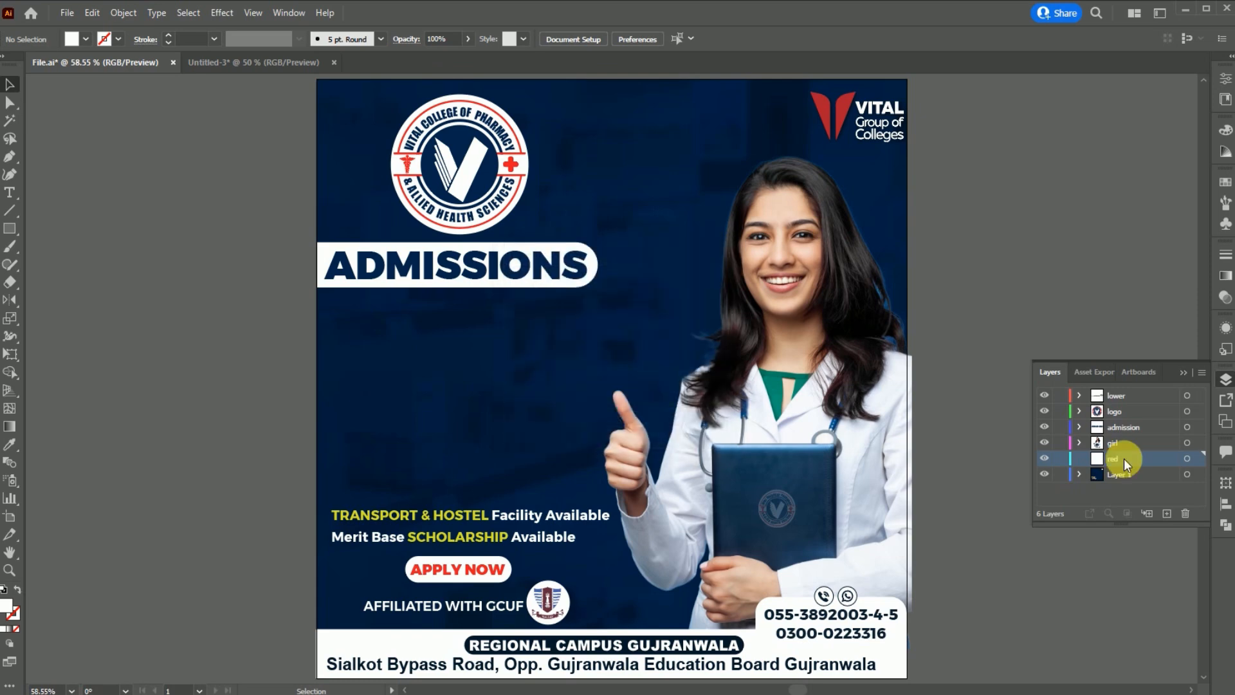
key("ctrl+f")
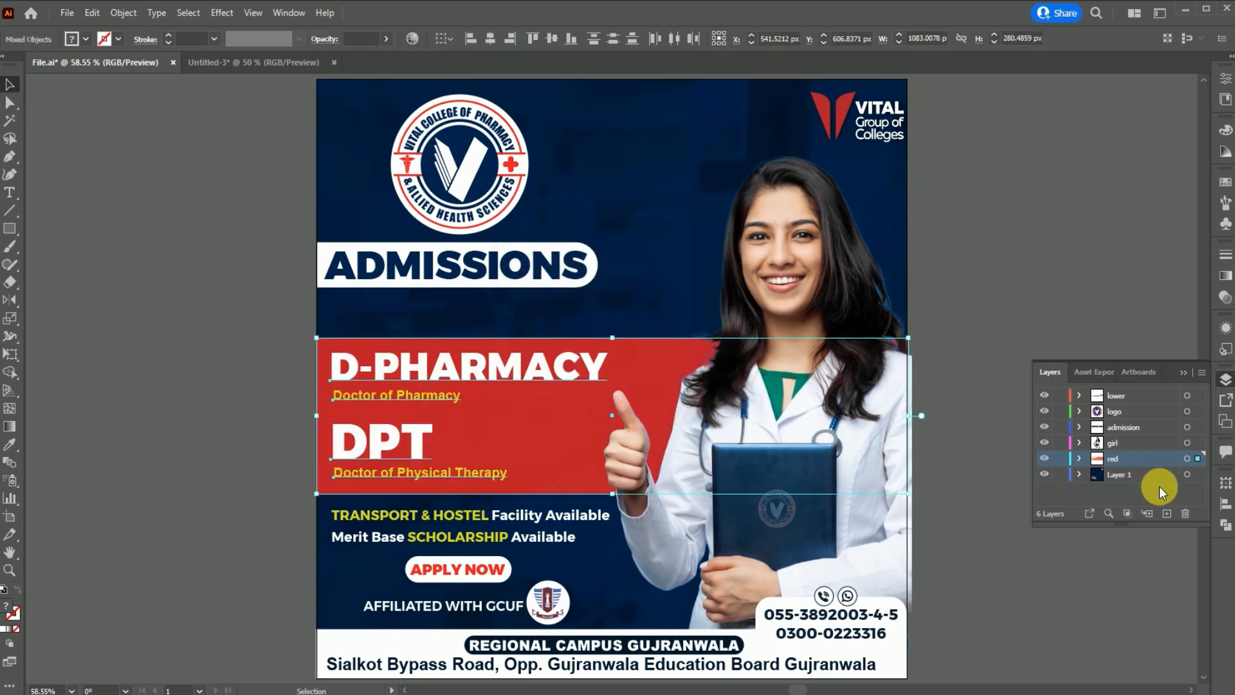
Step: Cut the TRANSPORT & HOSTEL and SCHOLARSHIP text, paste it into Untitled-3 and place it beside the artboard under OPEN 2024
left_click(482, 526)
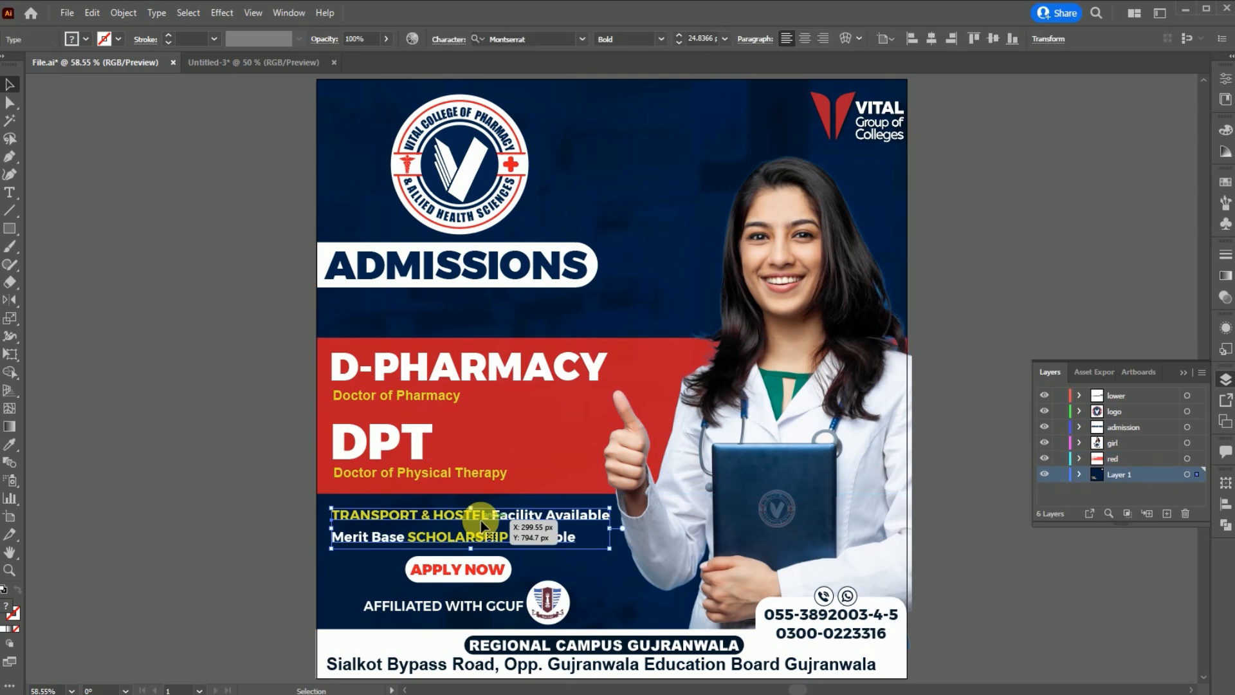
key("ctrl+shift+a")
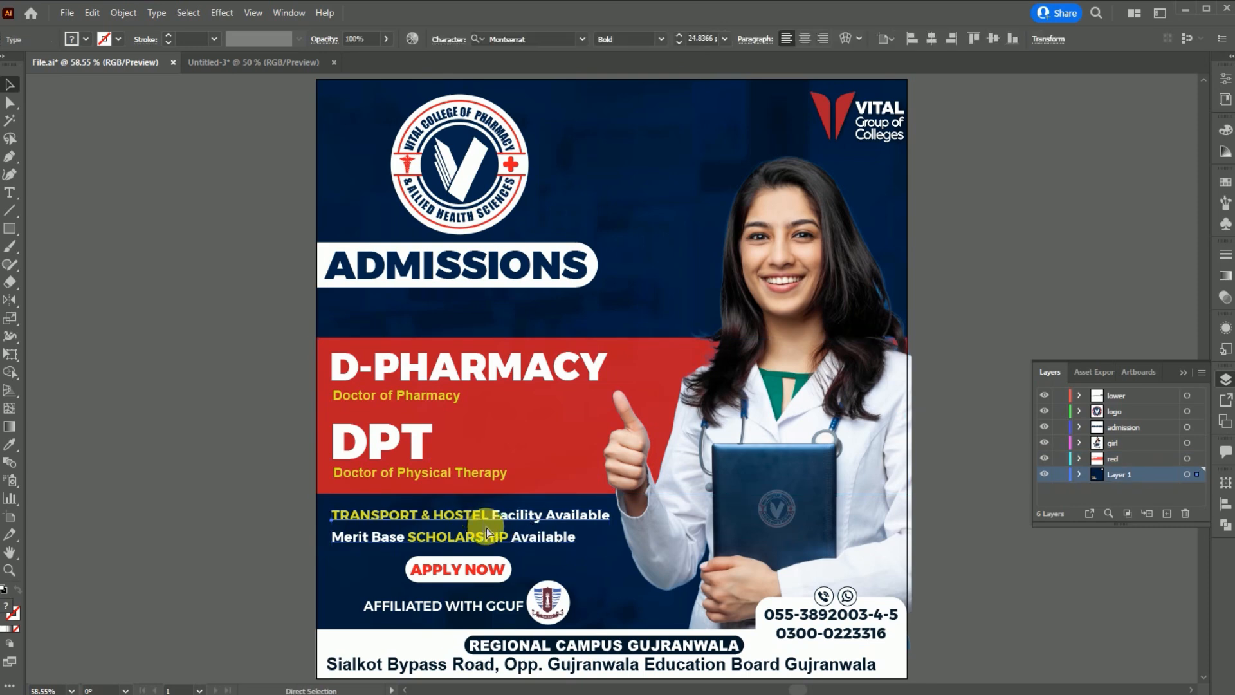
left_click(253, 62)
key("ctrl+v")
left_click_drag(566, 392, 174, 435)
left_click_drag(265, 359, 263, 362)
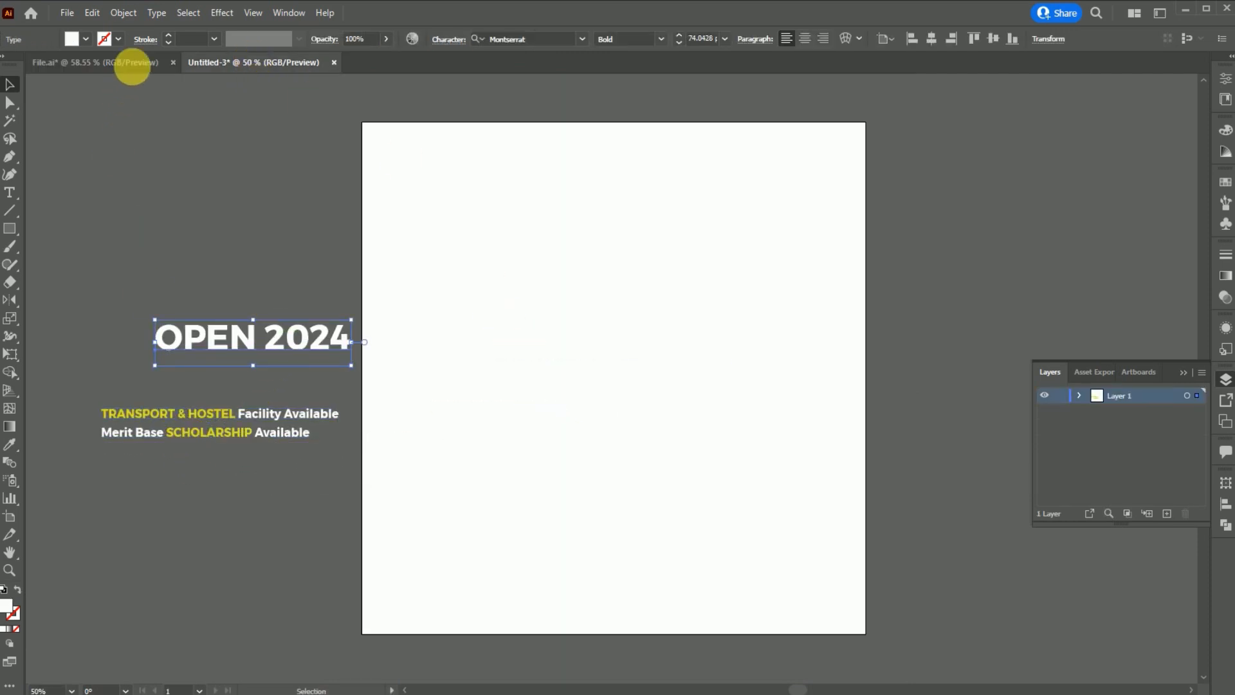
Step: Return to File.ai, cut the APPLY NOW button and paste it in place on a new layer named apply
left_click(97, 61)
left_click(458, 569)
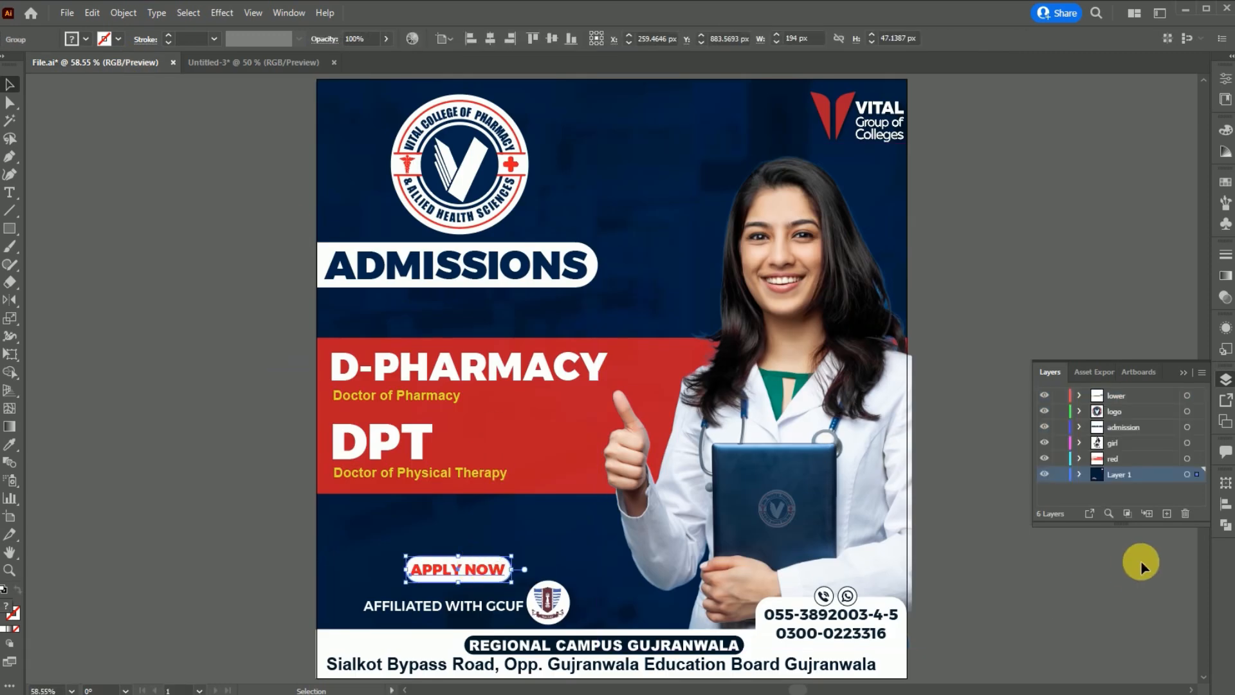
key("ctrl+x")
left_click(1166, 513)
double_click(1131, 480)
type("apply")
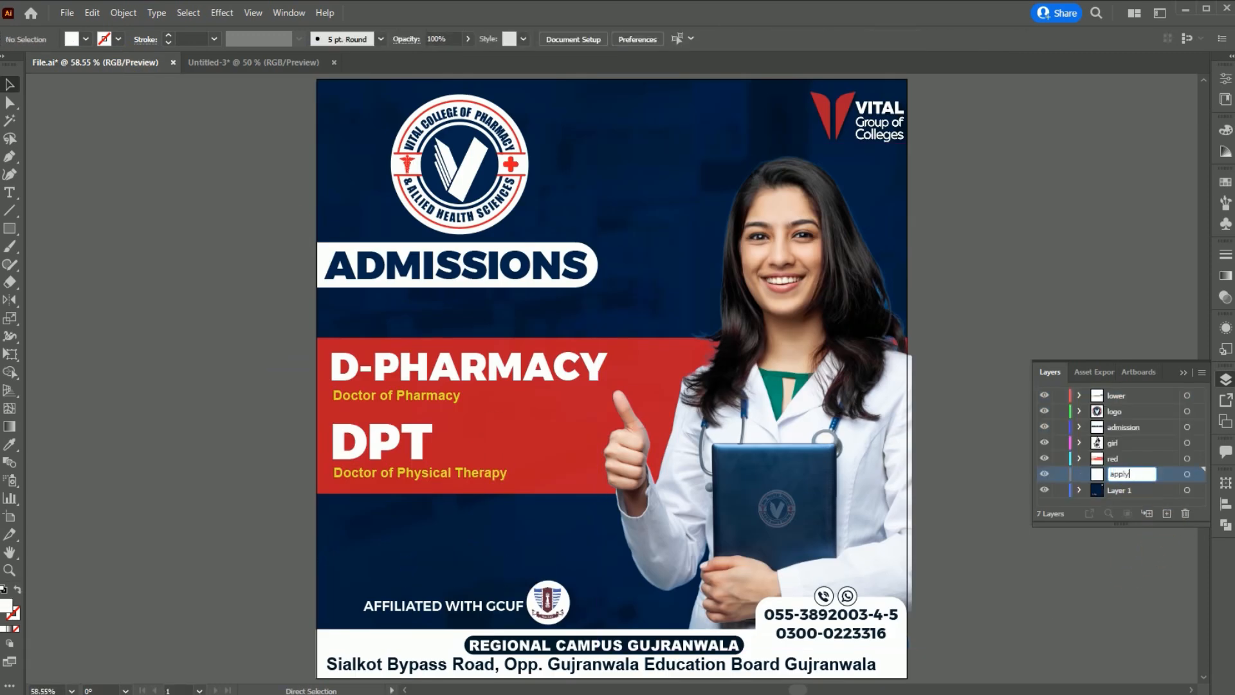
key("Return")
key("ctrl+f")
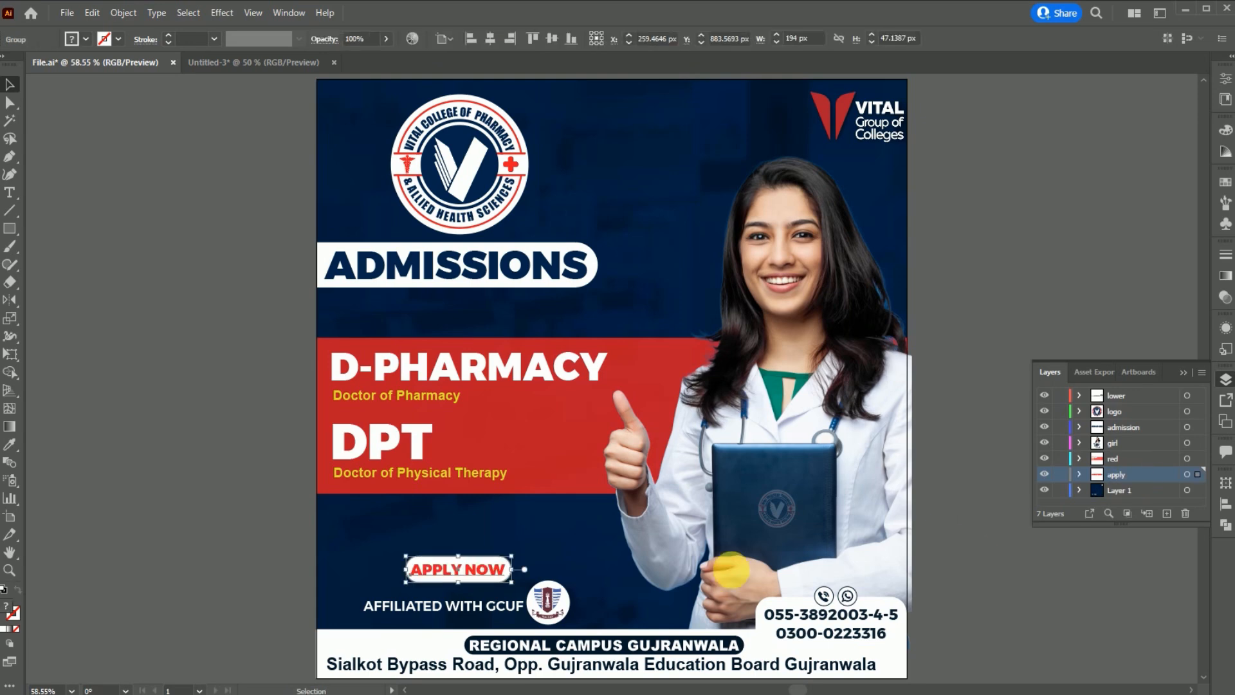
Step: Cut the AFFILIATED WITH GCUF text with its emblem and paste it in place on a new layer named affi
left_click(548, 603)
key("ctrl+x")
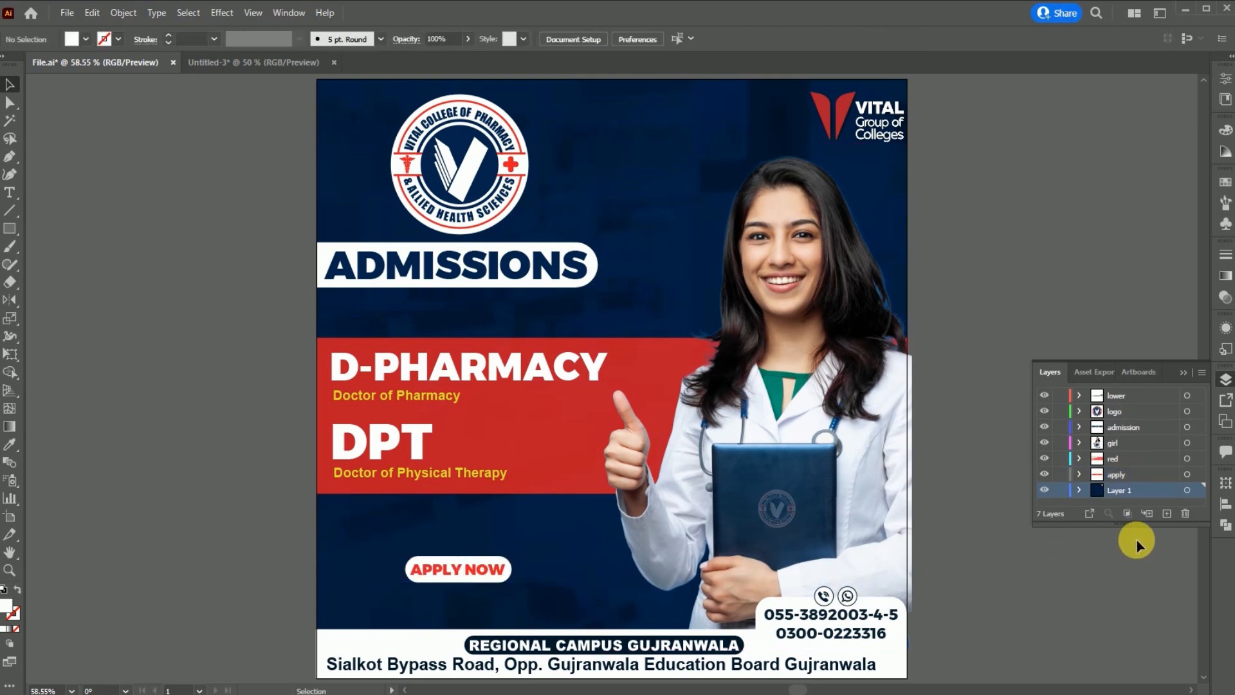
left_click(1167, 511)
double_click(1123, 490)
type("aff")
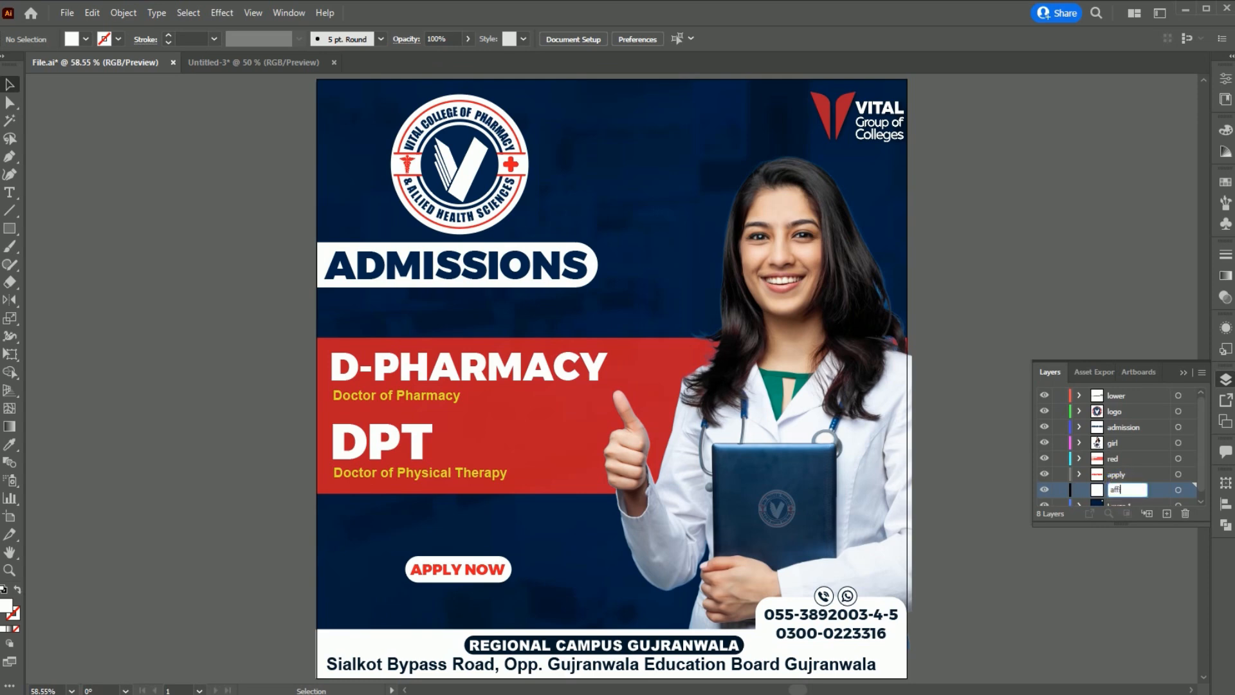
left_click(1123, 492)
key("ctrl+f")
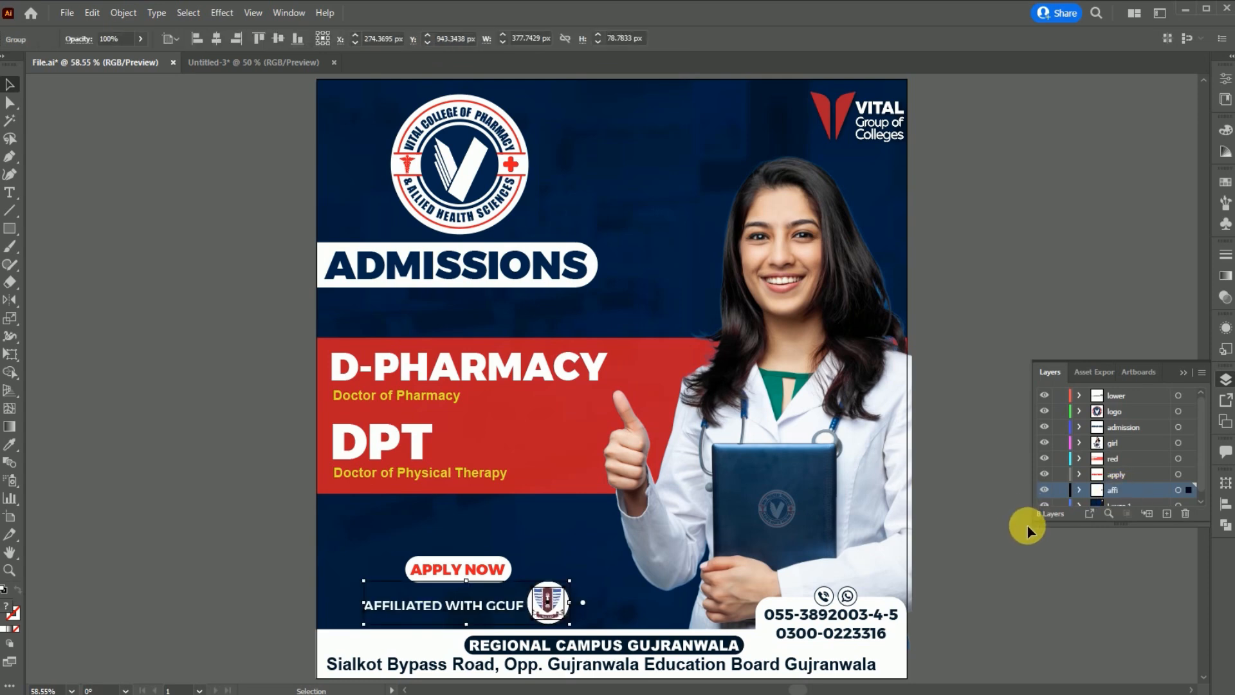
Step: Check what remains on Layer 1 by toggling its visibility and selecting the Vital Group of Colleges logo
scroll(1132, 494, "down", 1)
left_click(1118, 500)
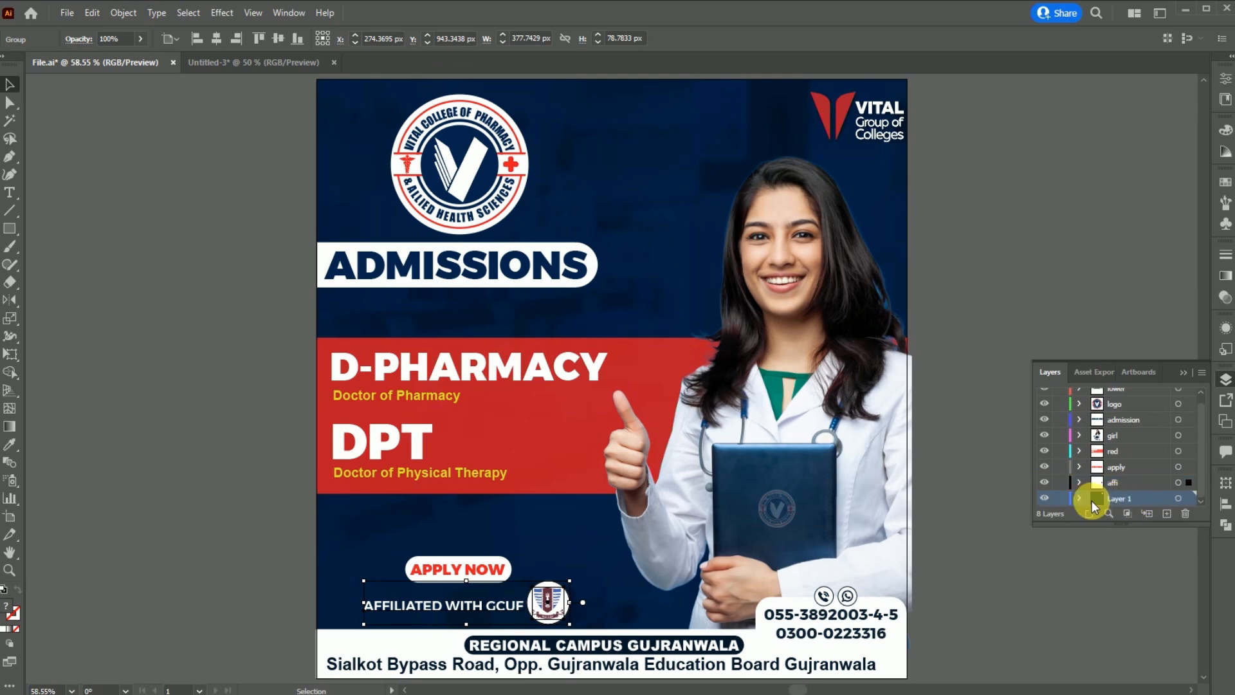
left_click(1044, 498)
left_click(1044, 498)
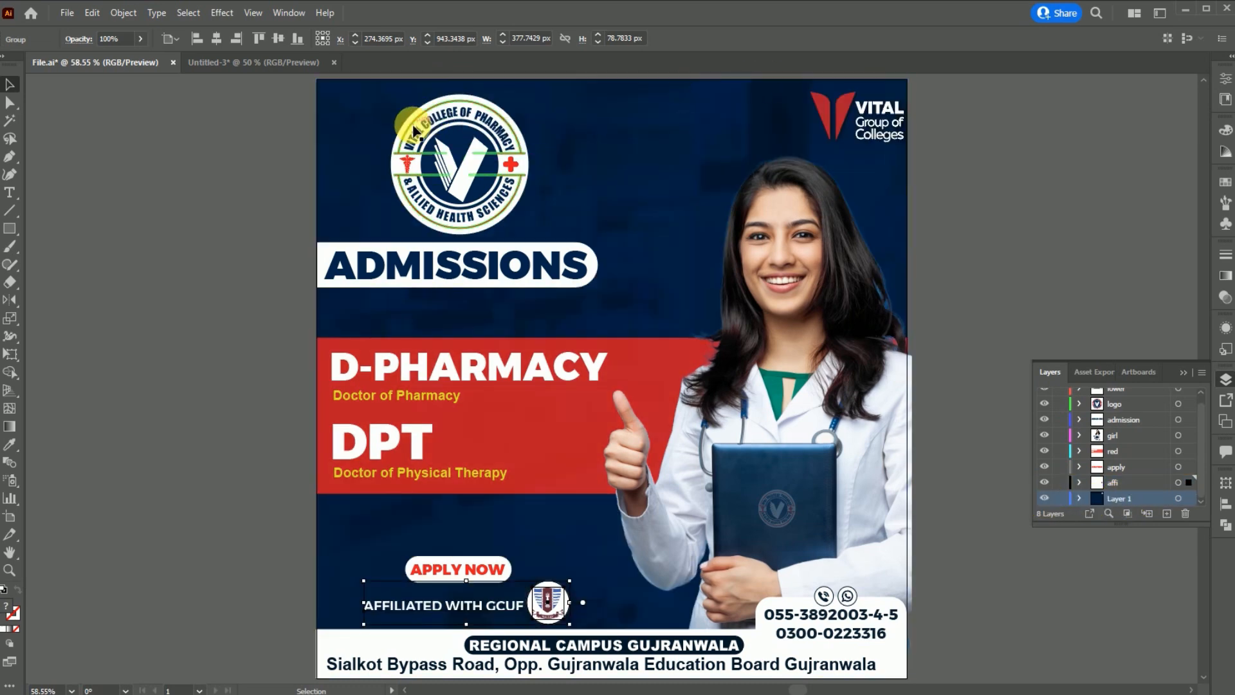
left_click(871, 114)
left_click(961, 112)
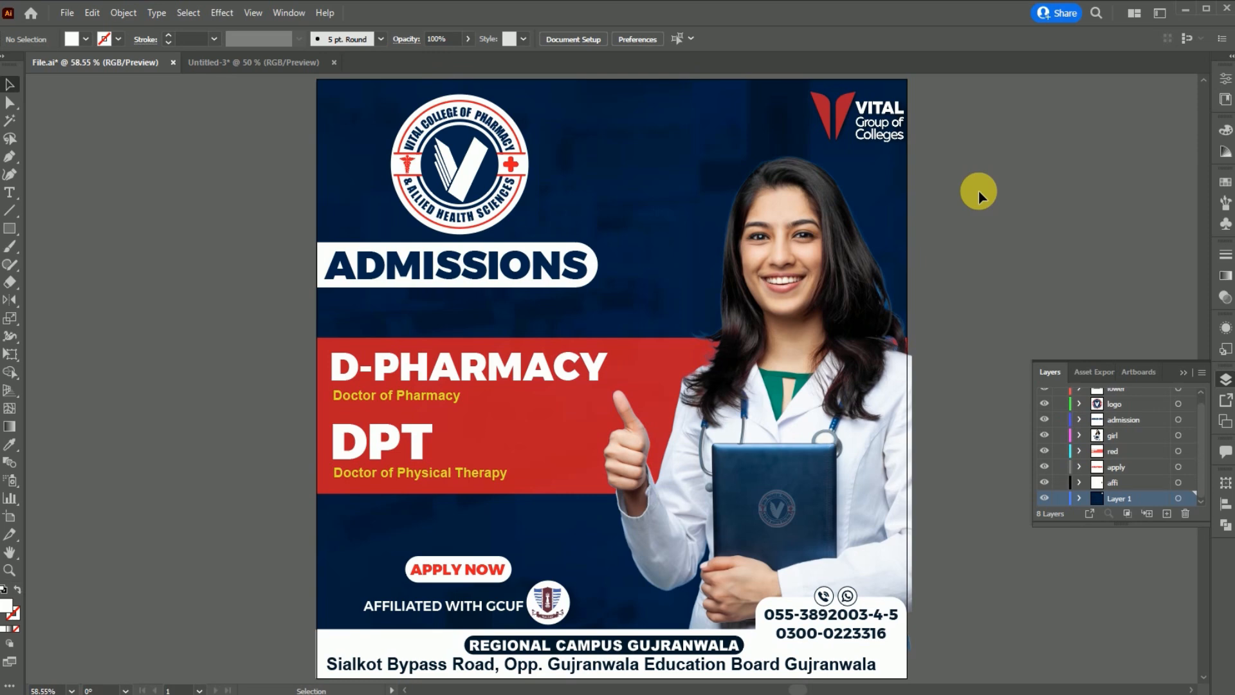
left_click(901, 105)
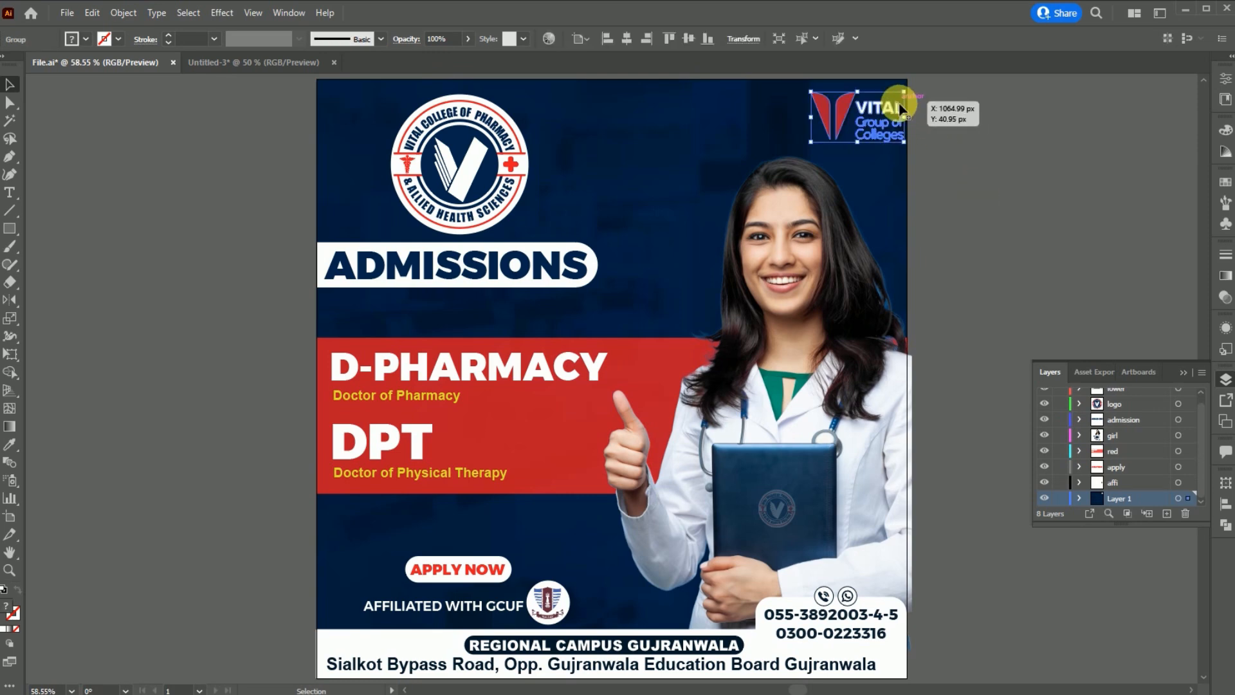
left_click(958, 97)
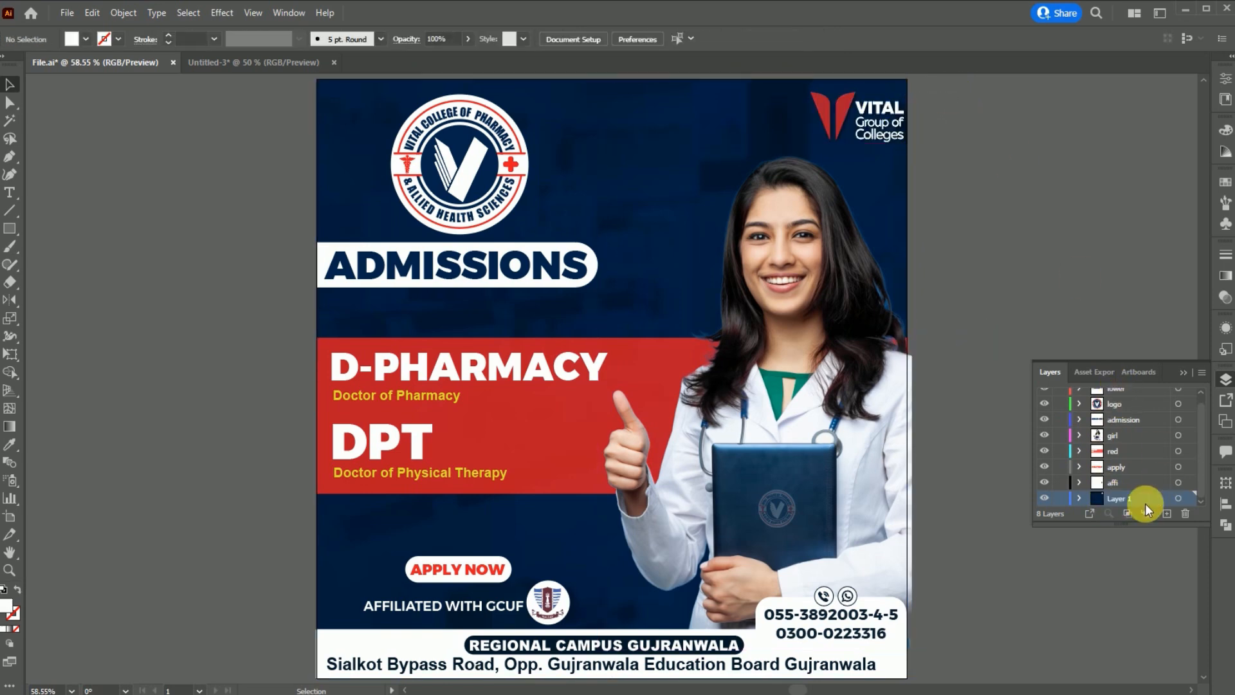
Step: Rename Layer 1 as back and save the poster file
left_click(1045, 499)
left_click(1045, 499)
type("back")
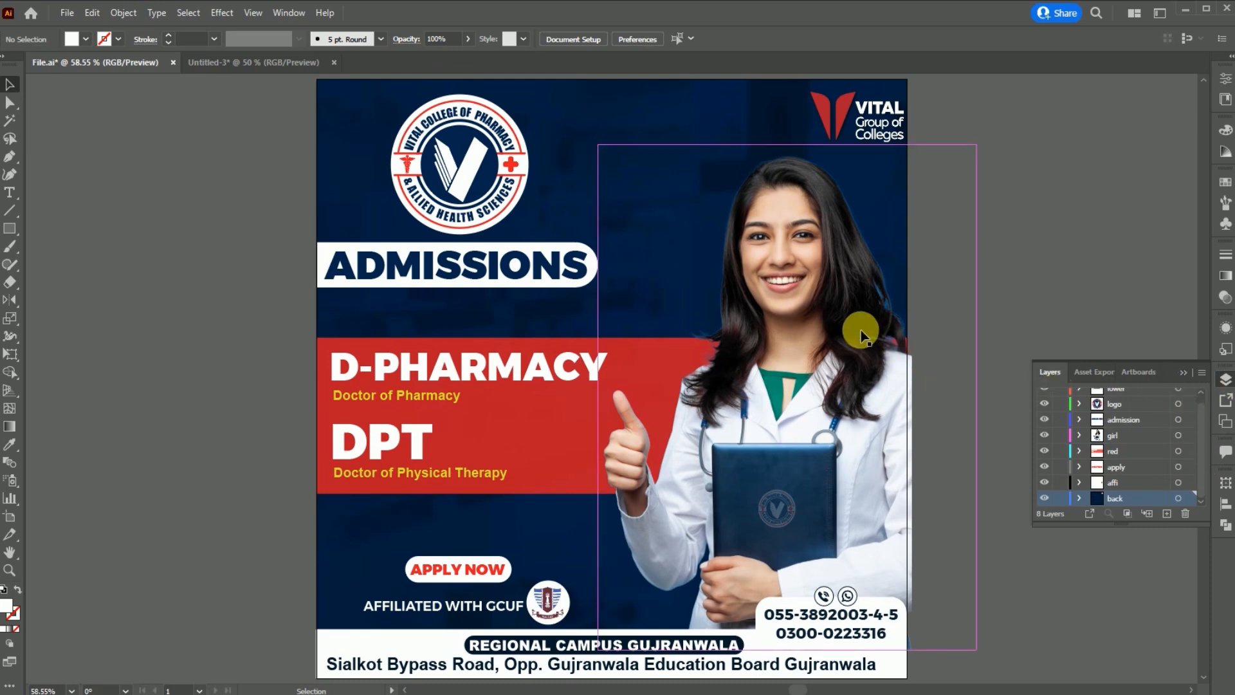
key("a")
key("ctrl+s")
scroll(1131, 436, "up", 1)
key("v")
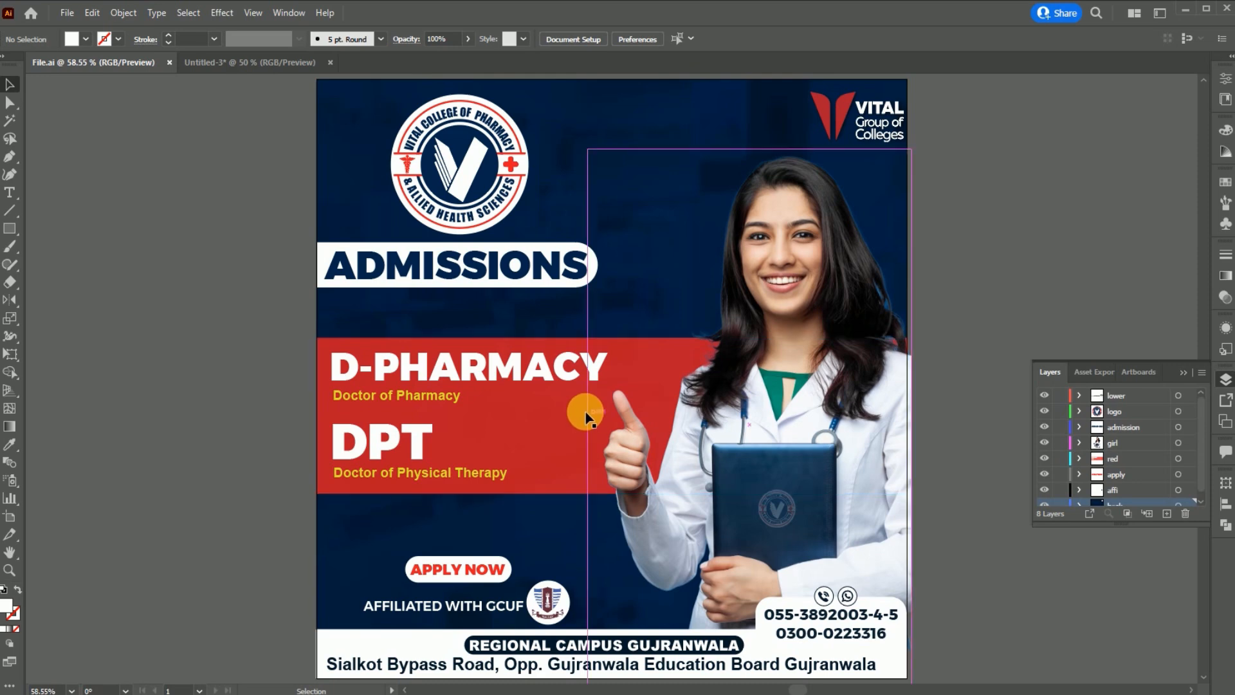
scroll(1113, 423, "down", 1)
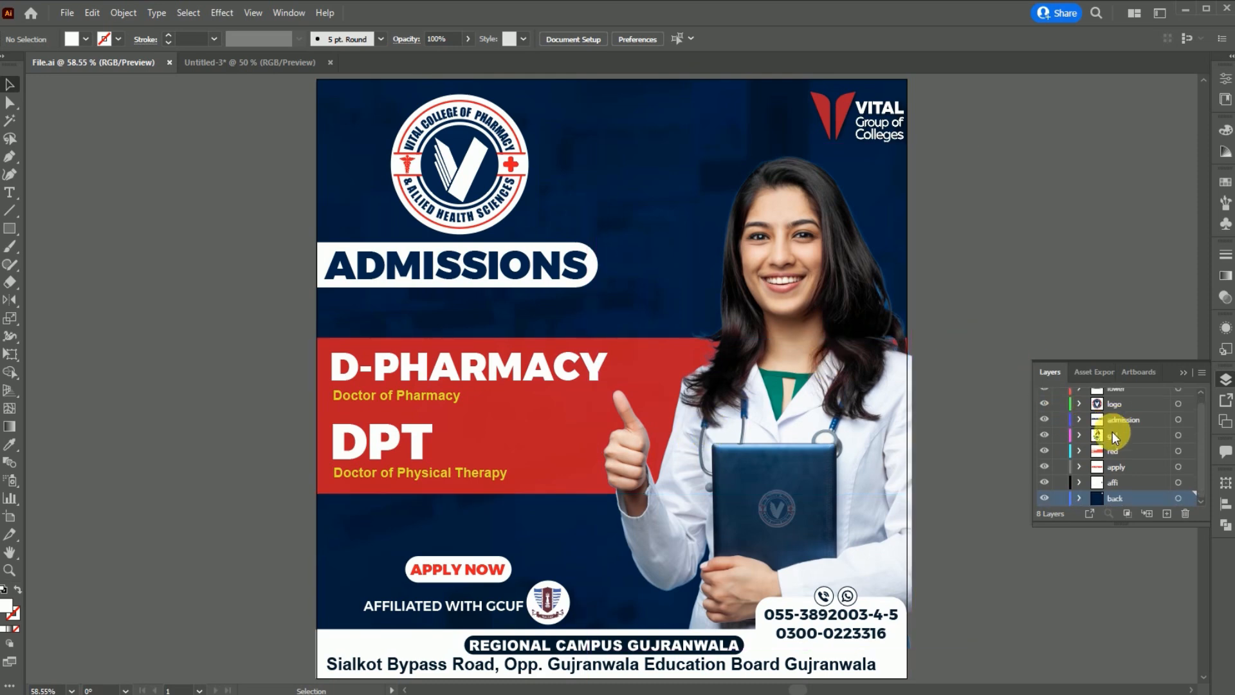
scroll(1117, 445, "up", 1)
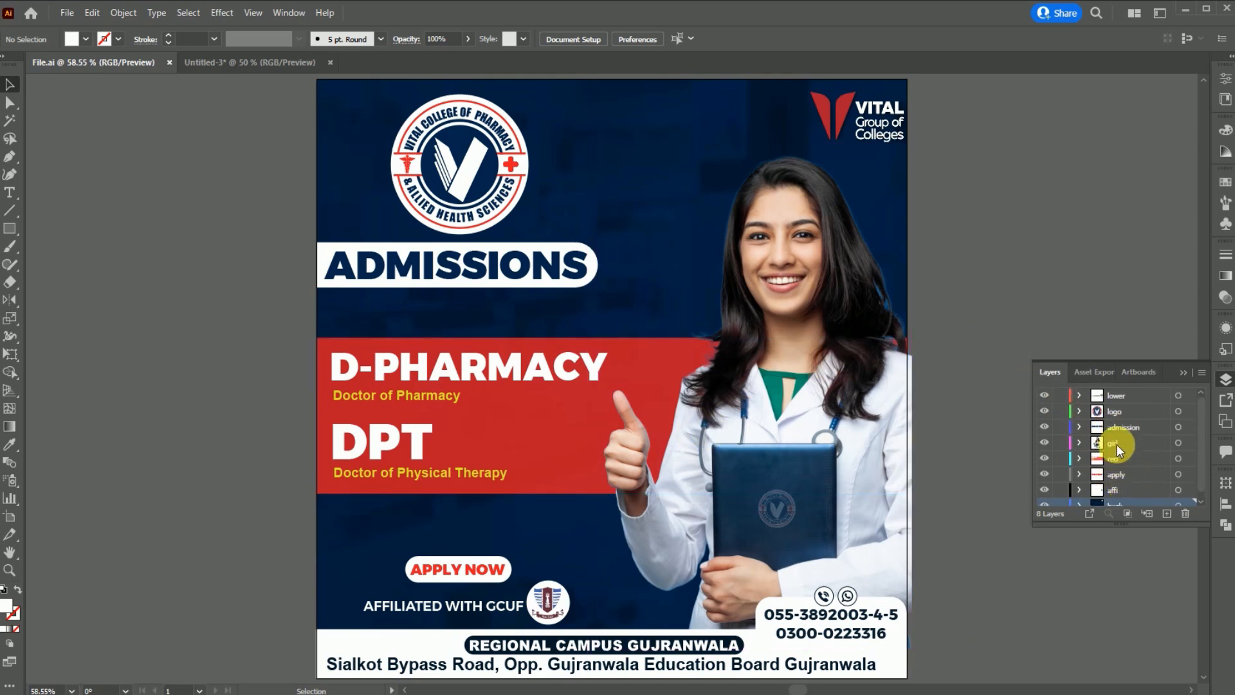